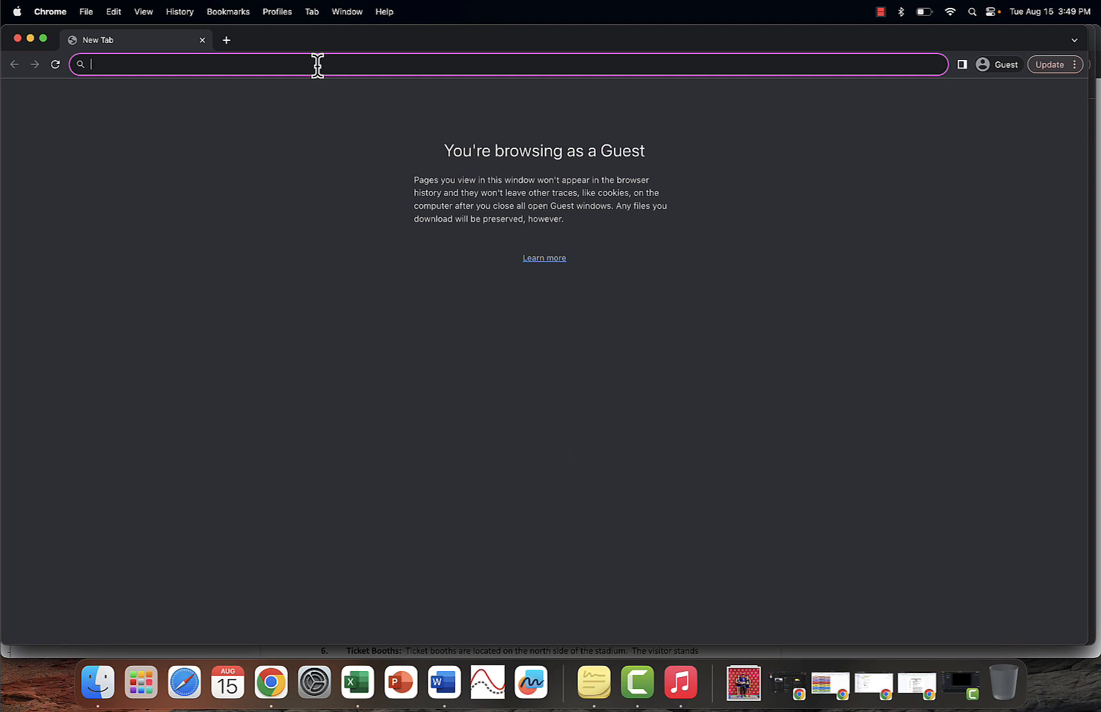
Step: Go to padlet.com and log in with the existing Google account
text(padlet.com)
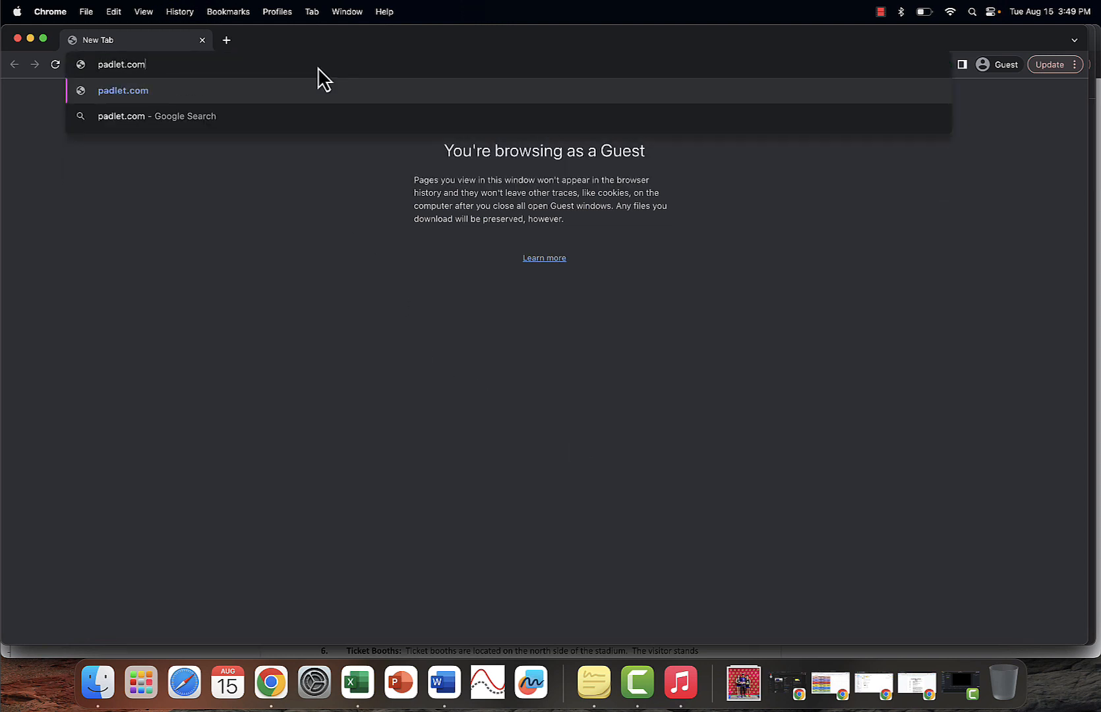
key(Return)
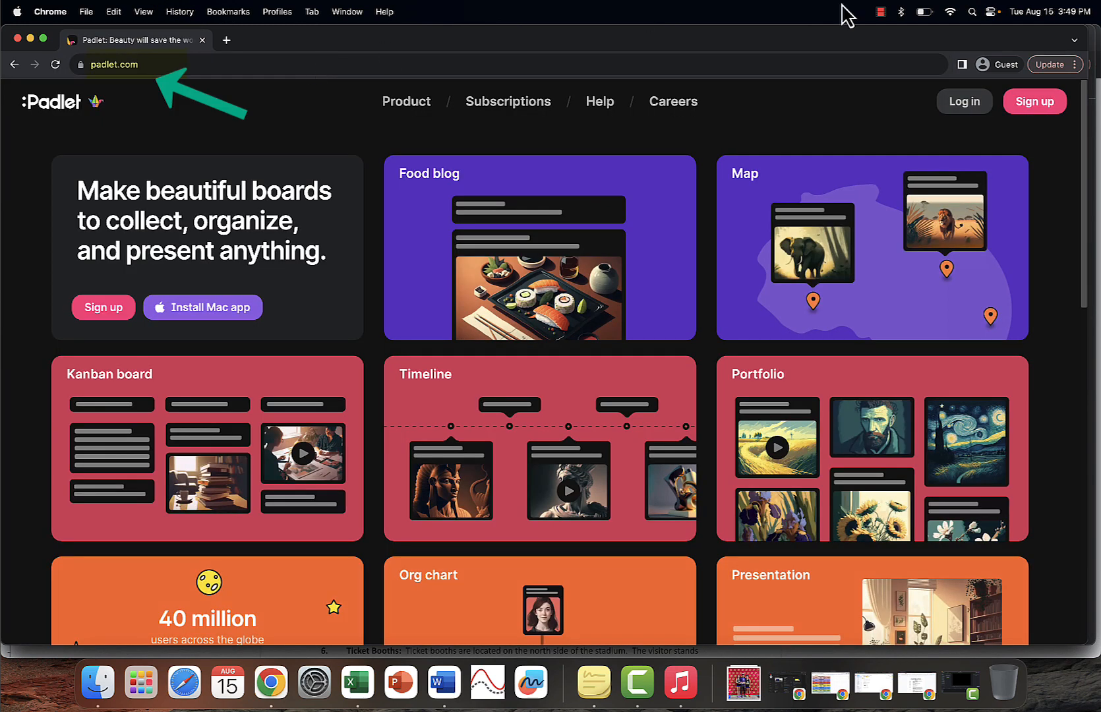
click(973, 107)
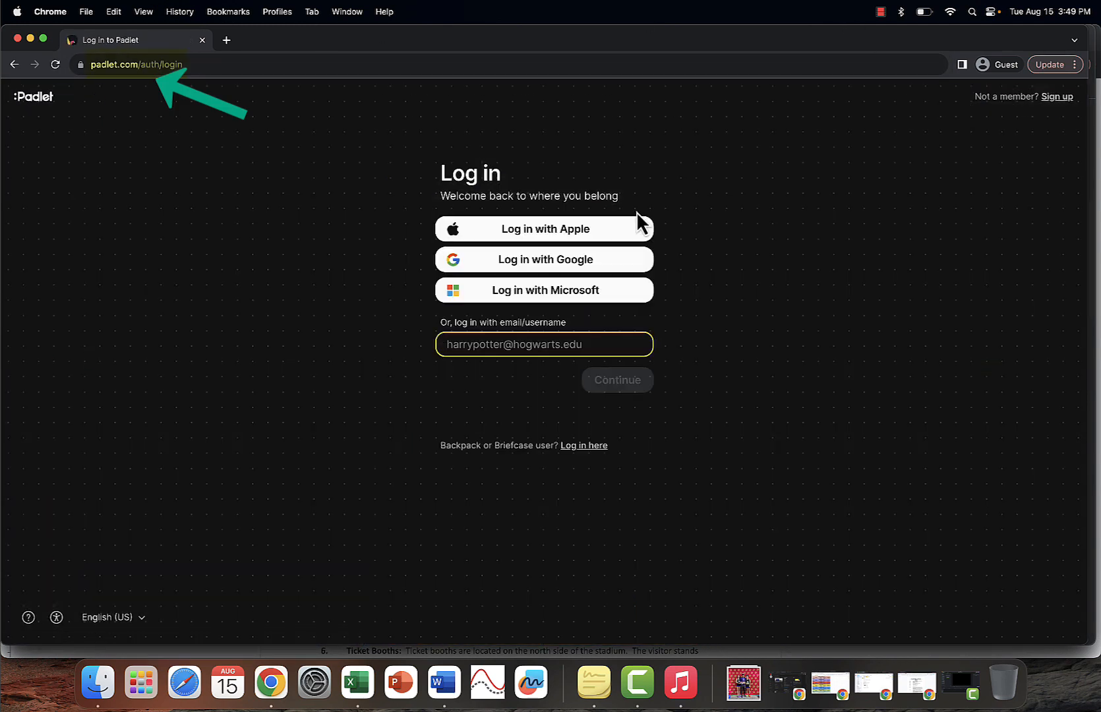
click(587, 260)
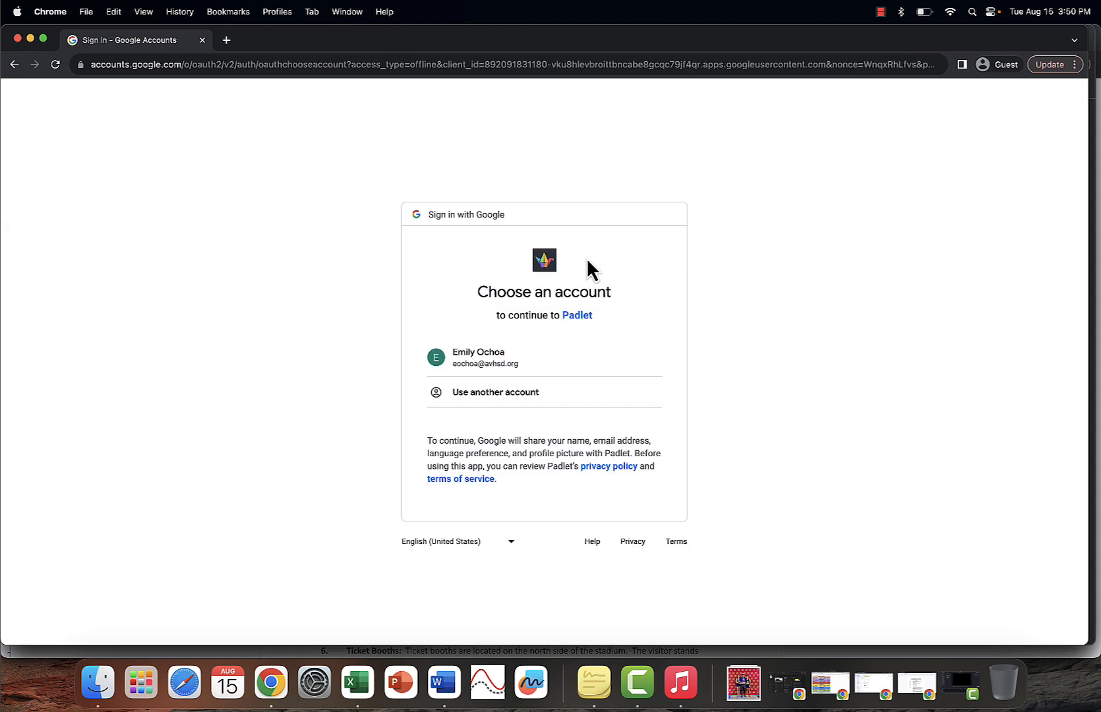
click(534, 357)
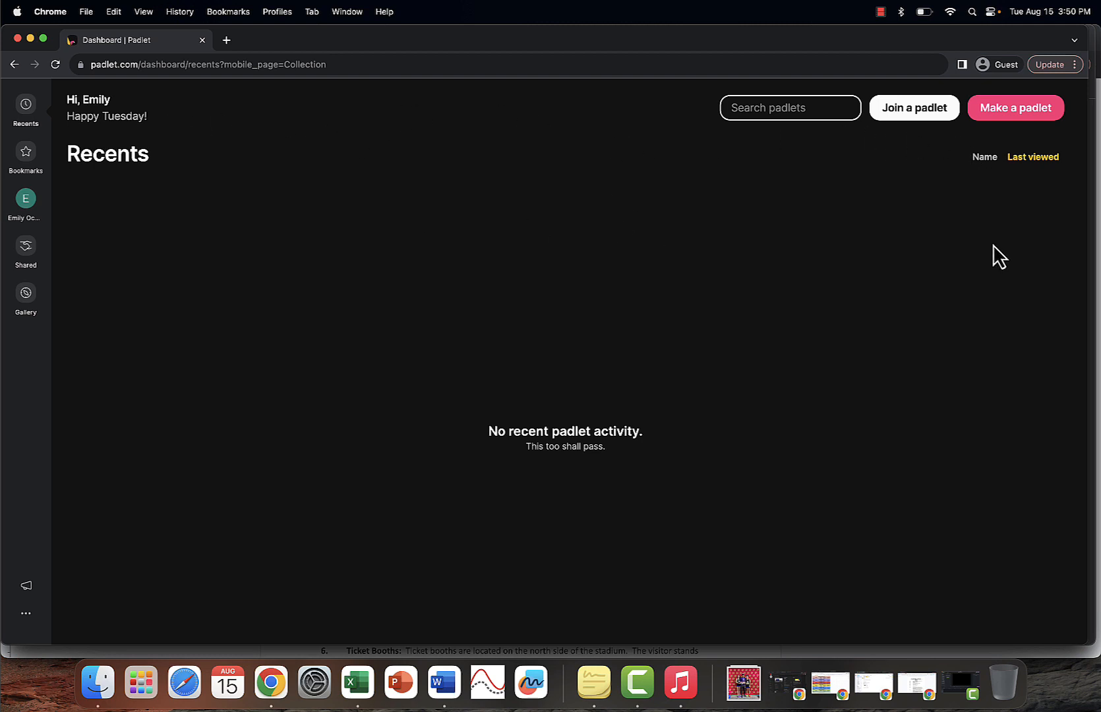
Step: Create a new padlet in the Wall with sections (Shelf) format
click(1022, 113)
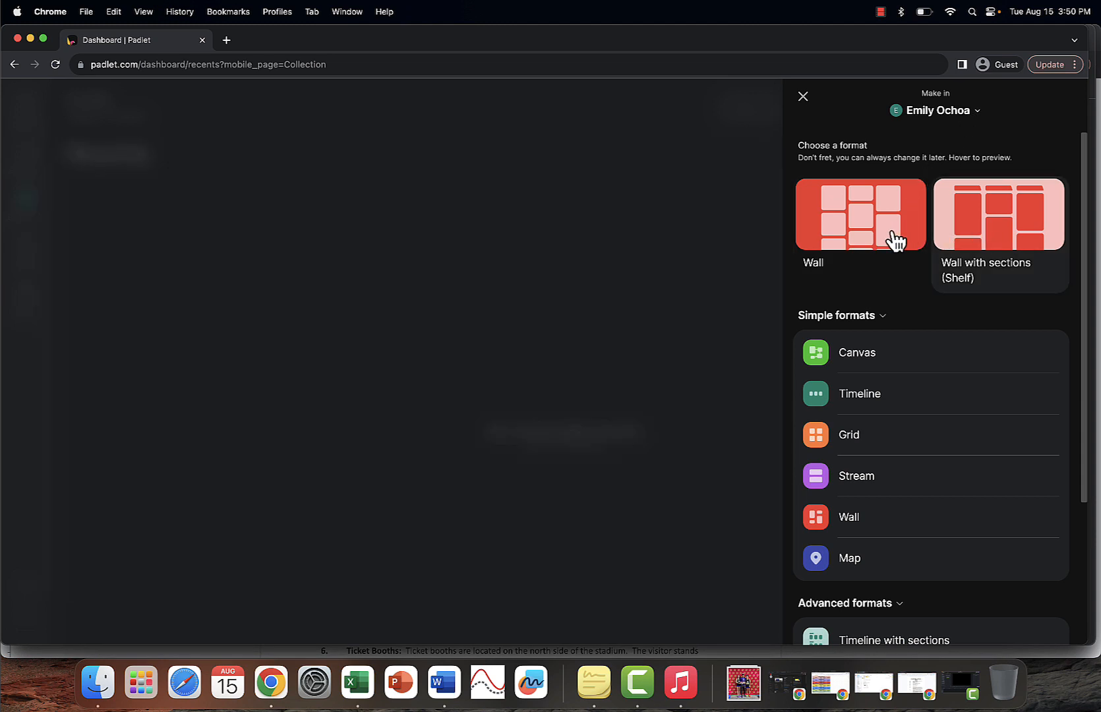
mouse_move(896, 241)
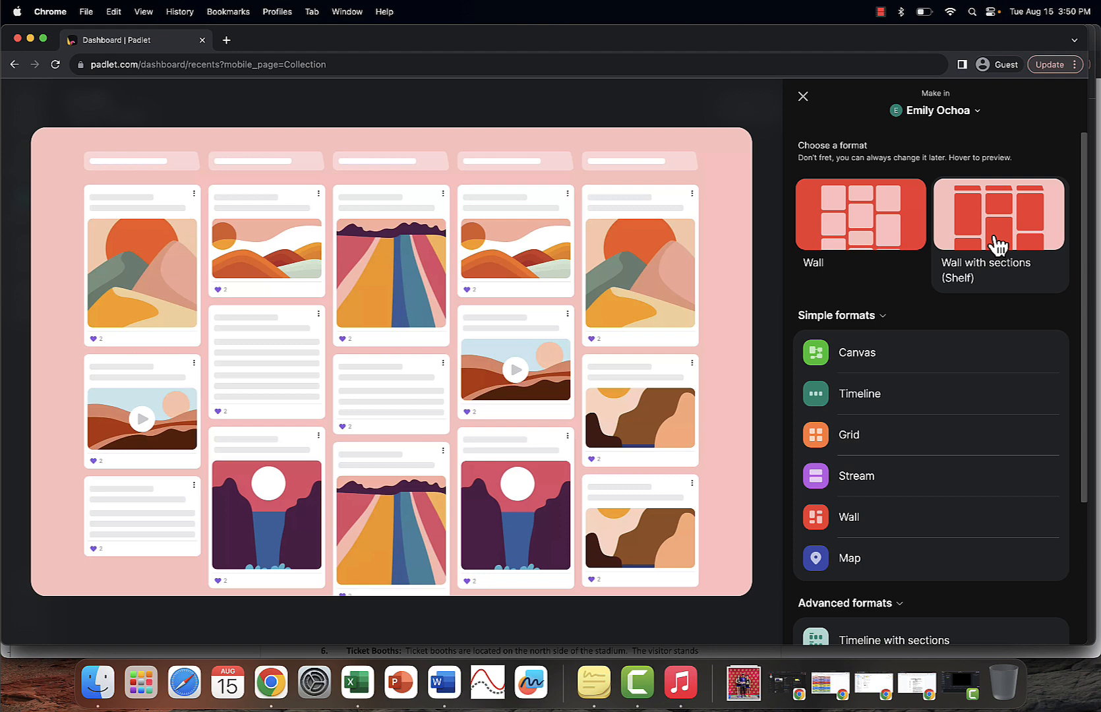
click(999, 245)
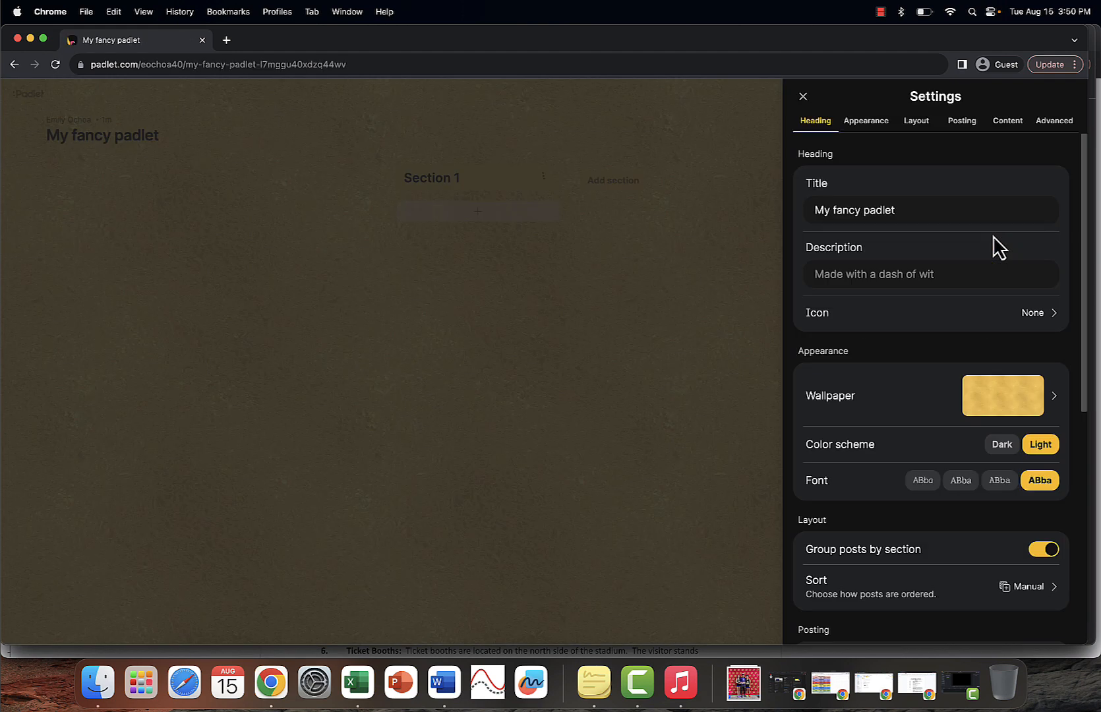
Step: Replace the padlet's title with "Careers in the Medical Field"
click(936, 211)
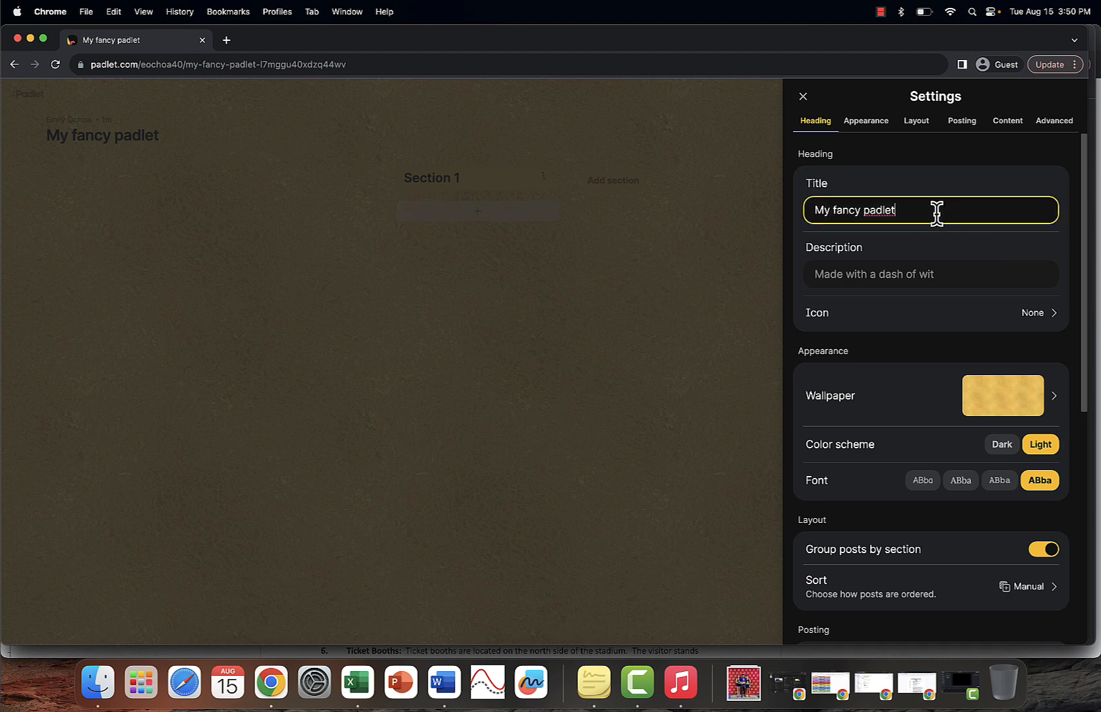
drag(947, 212, 792, 214)
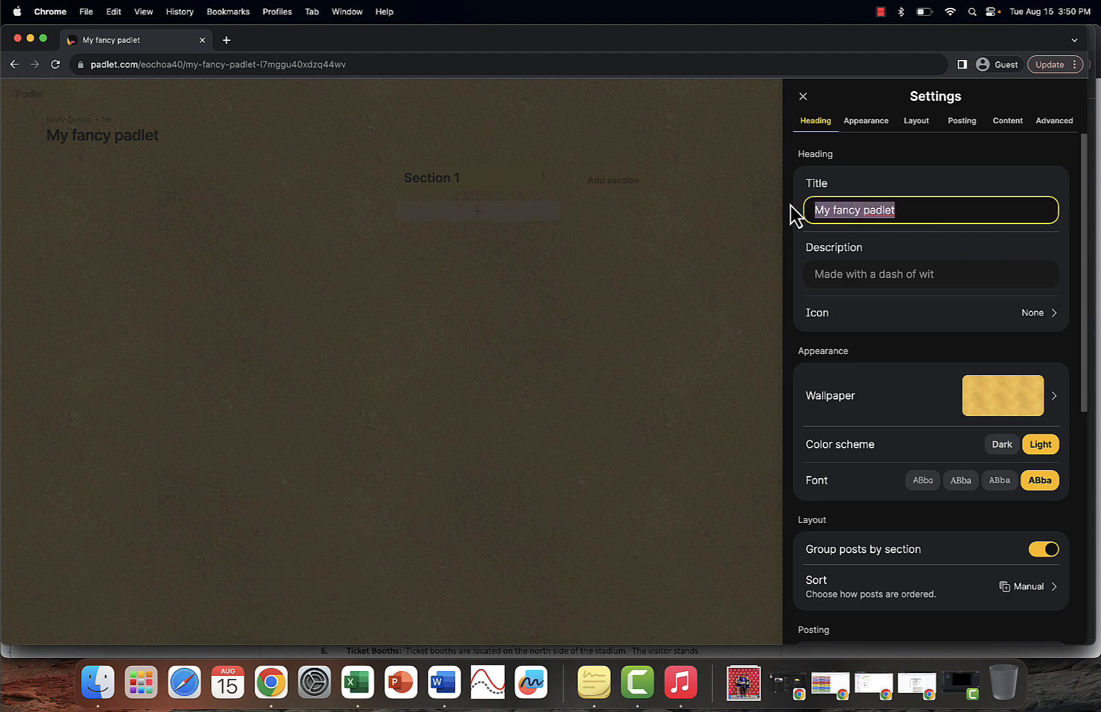
key(BackSpace)
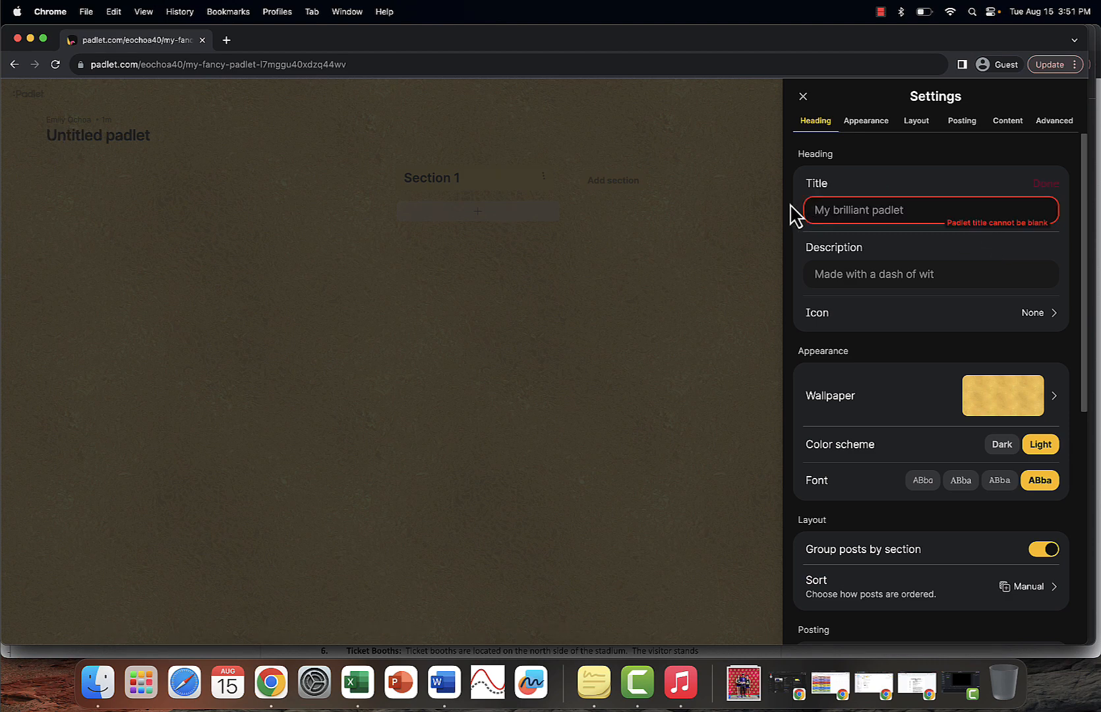
text(Careers in )
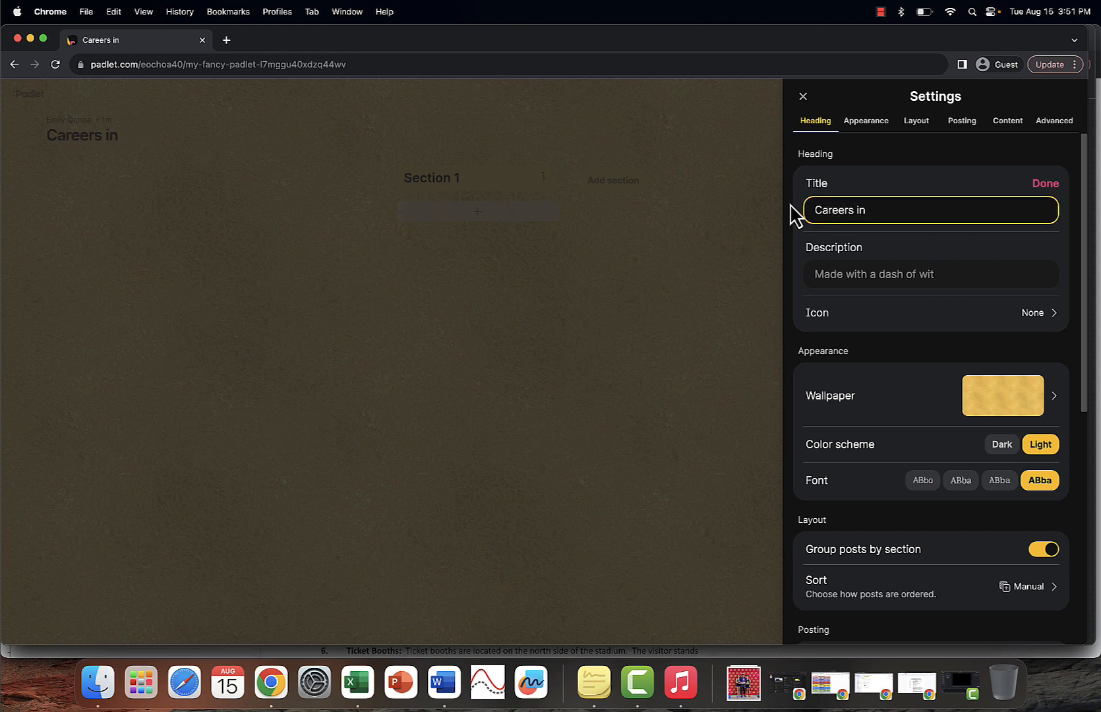
text(the Medical F)
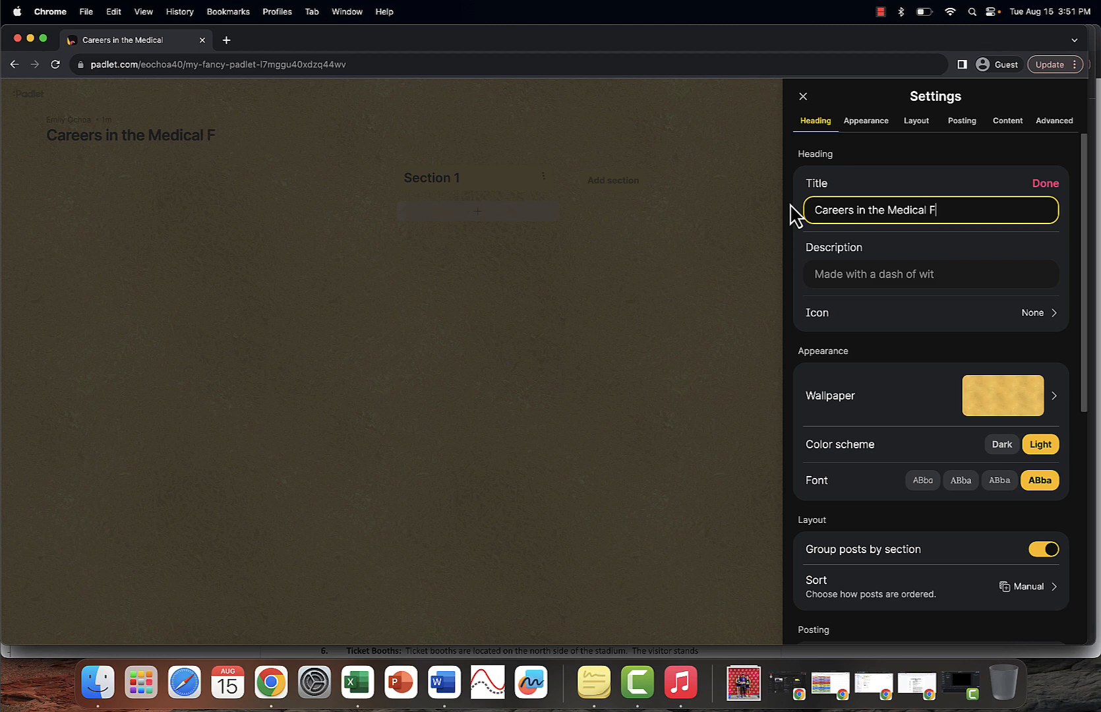
text(iels)
key(BackSpace)
text(d)
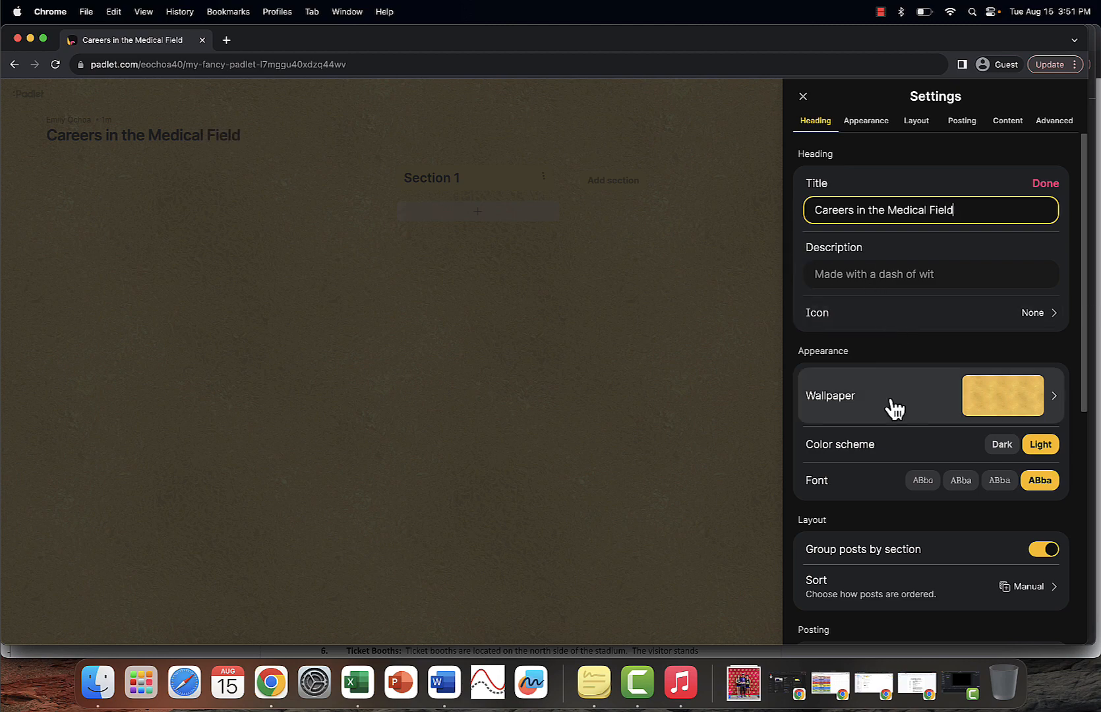
Step: Look through the available wallpaper colors and textures, then return to the settings without choosing one
scroll(890, 409, down, 2)
click(902, 368)
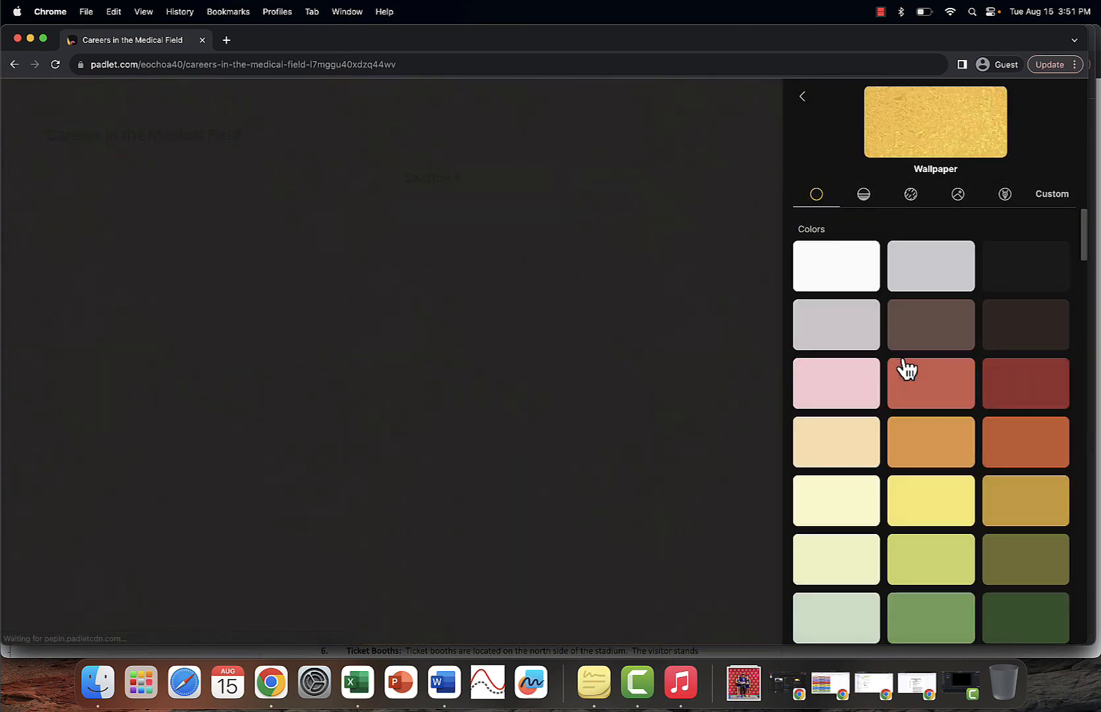
scroll(907, 396, down, 8)
scroll(956, 482, down, 10)
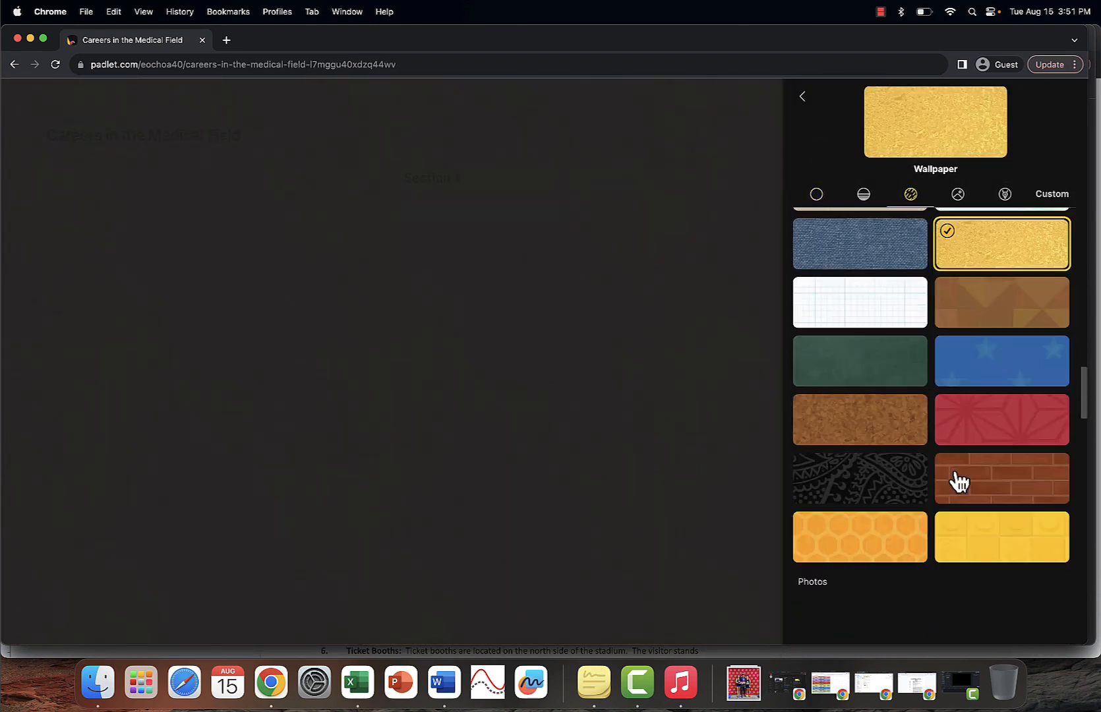
scroll(956, 482, up, 15)
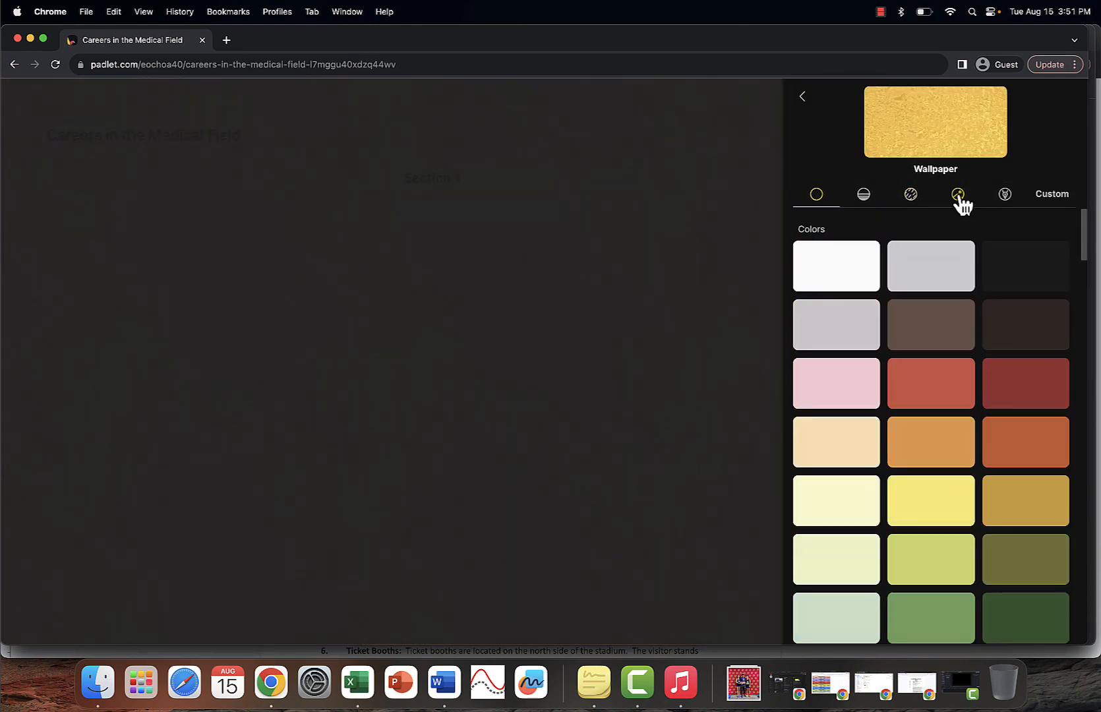
click(804, 97)
Step: Examine the layout settings for grouping posts by section and the available post sort orders
scroll(930, 343, down, 3)
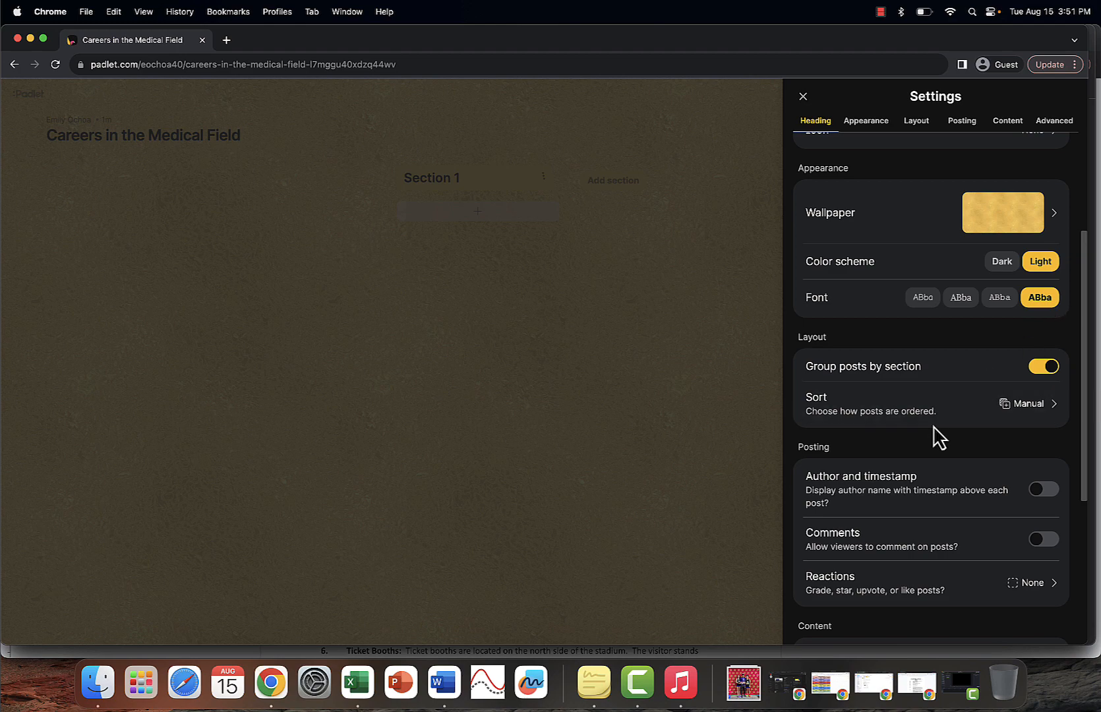
scroll(936, 428, down, 2)
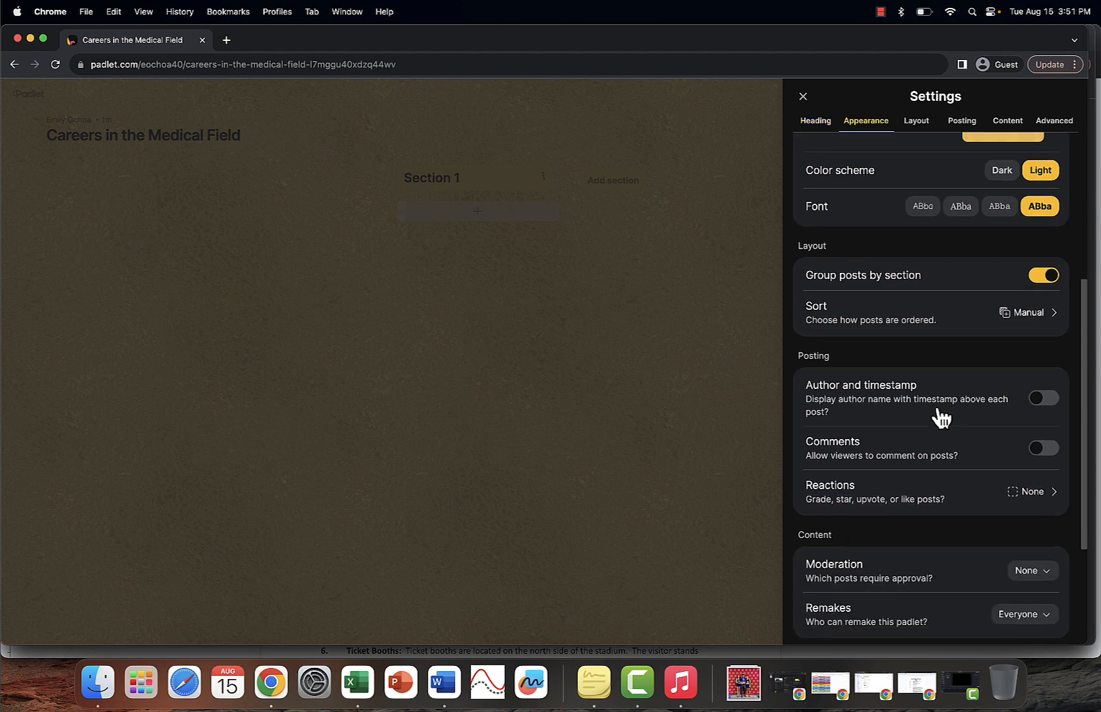
click(1049, 277)
click(1052, 288)
scroll(1050, 323, down, 2)
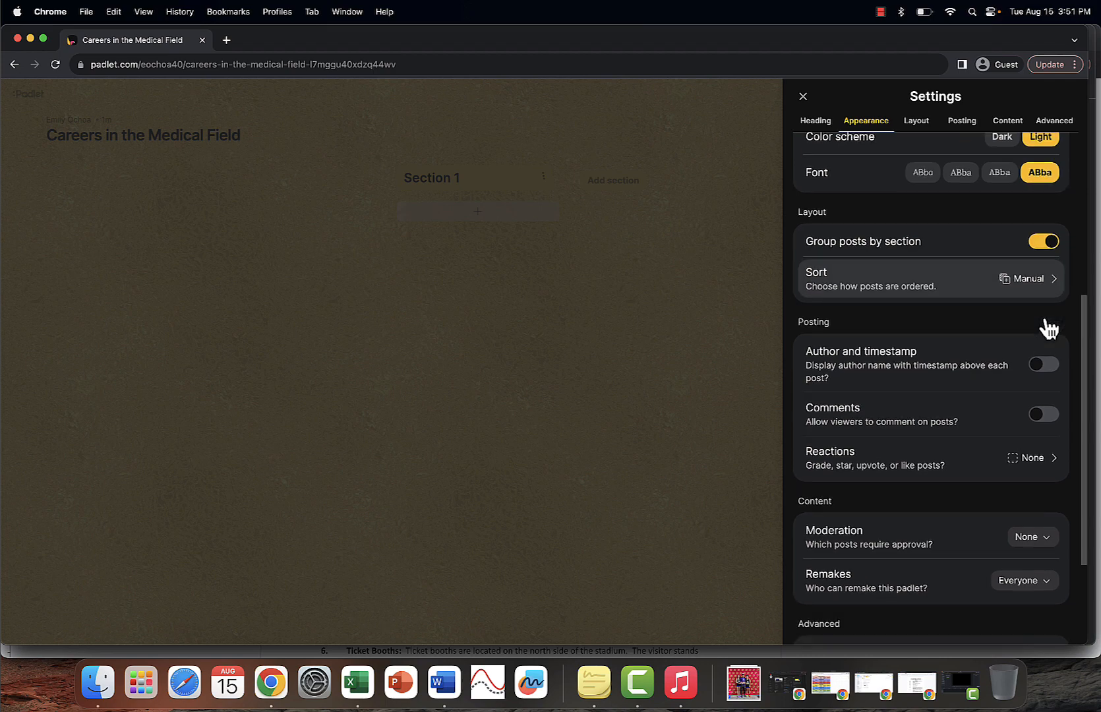
click(1022, 270)
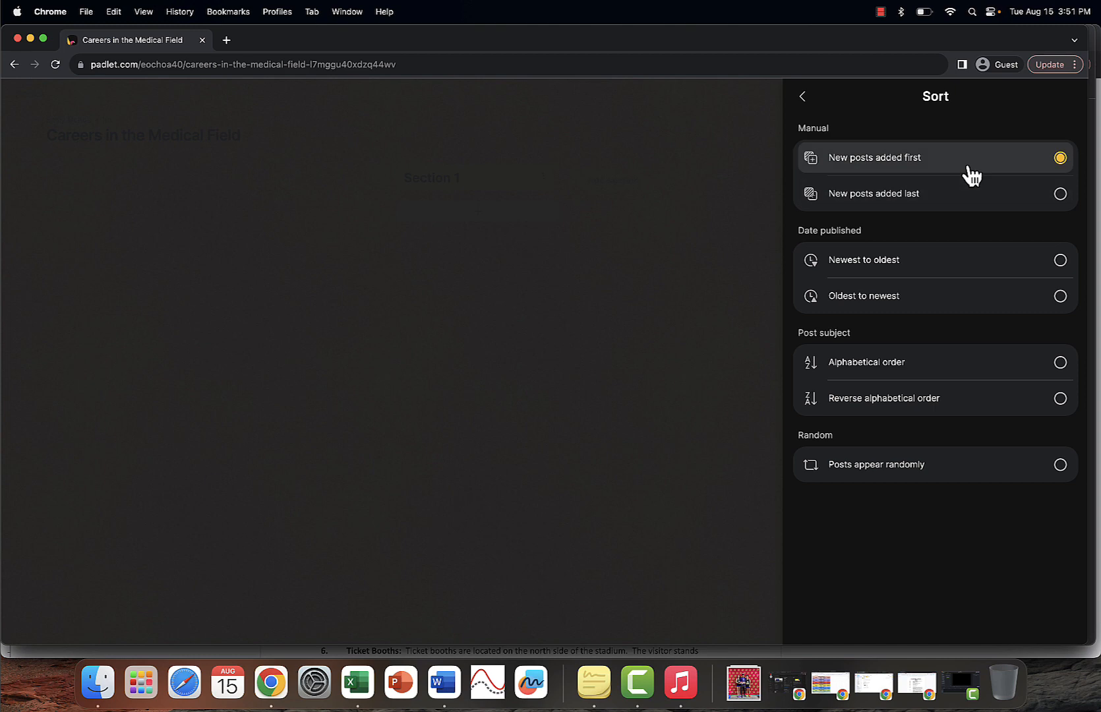
click(802, 97)
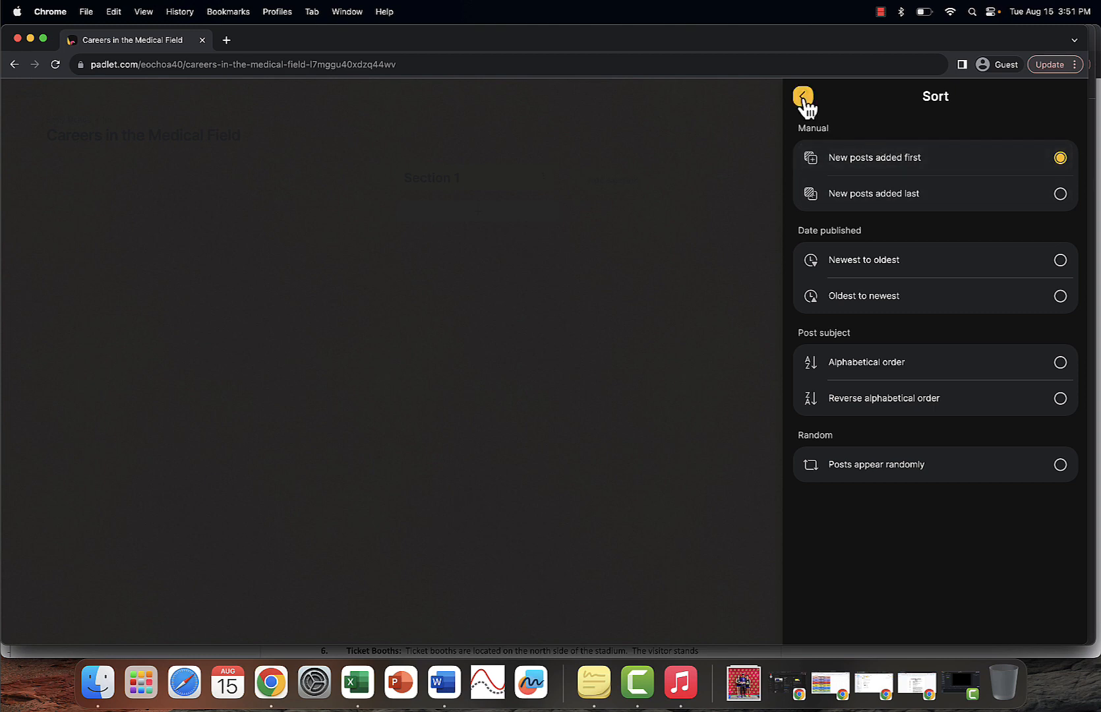
Step: Try turning on the author and timestamp display and viewer comments, switching each one back off
scroll(929, 334, down, 3)
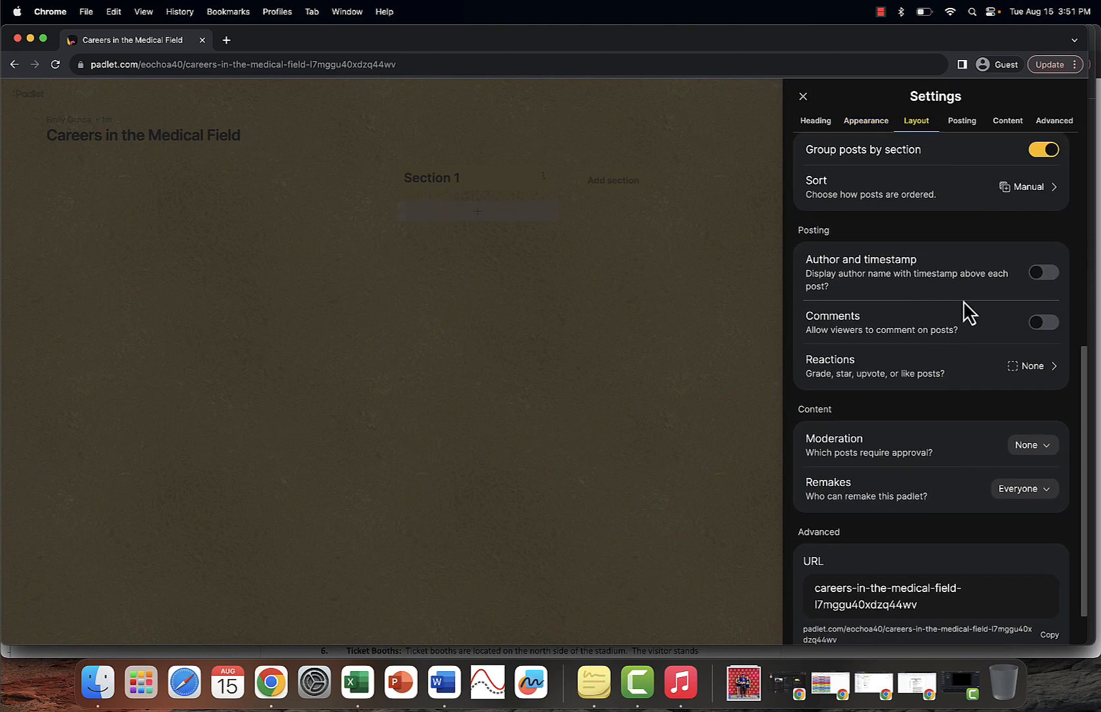
click(1055, 280)
click(1055, 280)
click(1045, 333)
click(1045, 333)
Step: Set the padlet's post reactions to Like and save the choice
scroll(954, 358, down, 2)
click(974, 327)
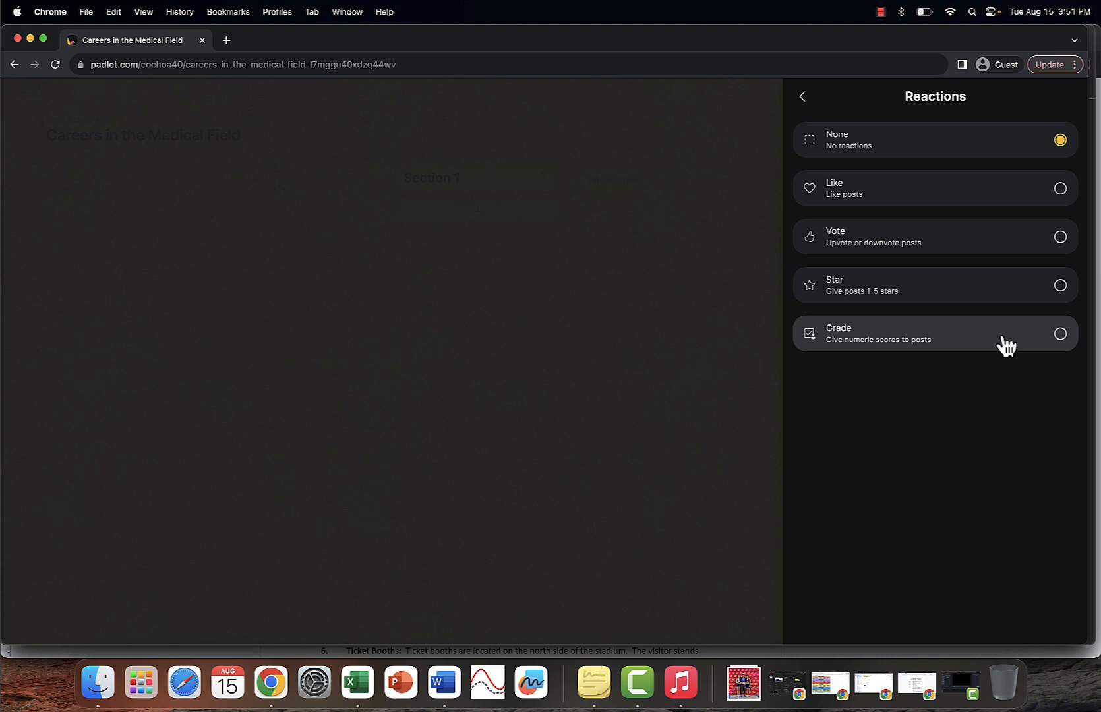
click(1060, 189)
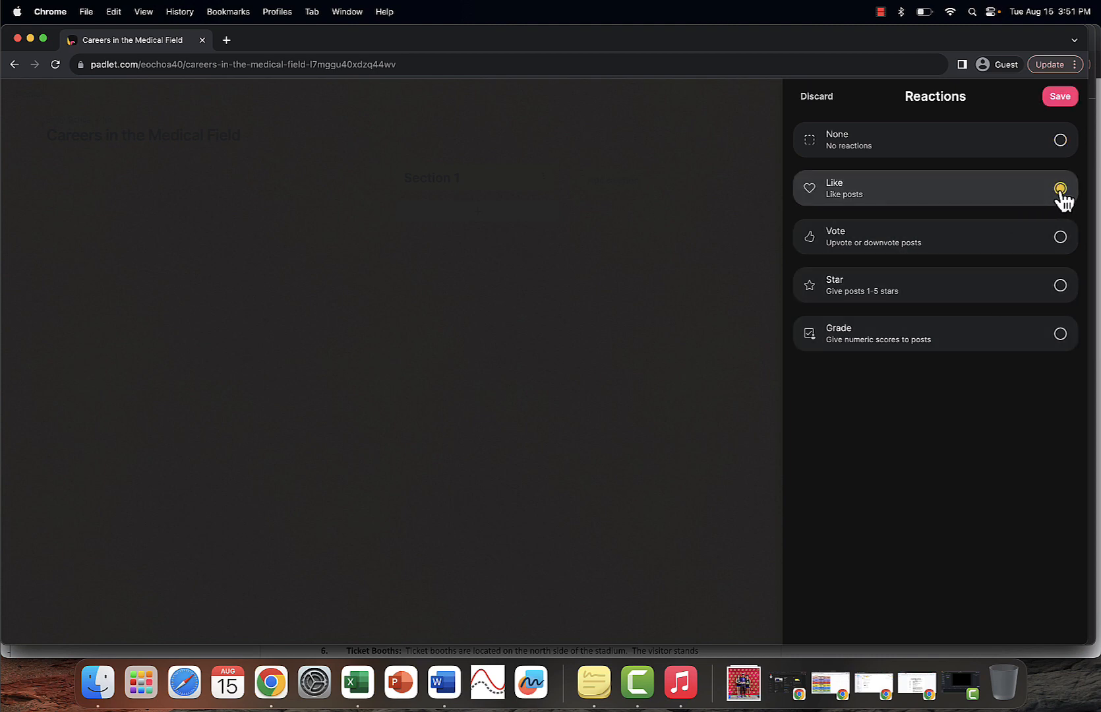
click(1072, 102)
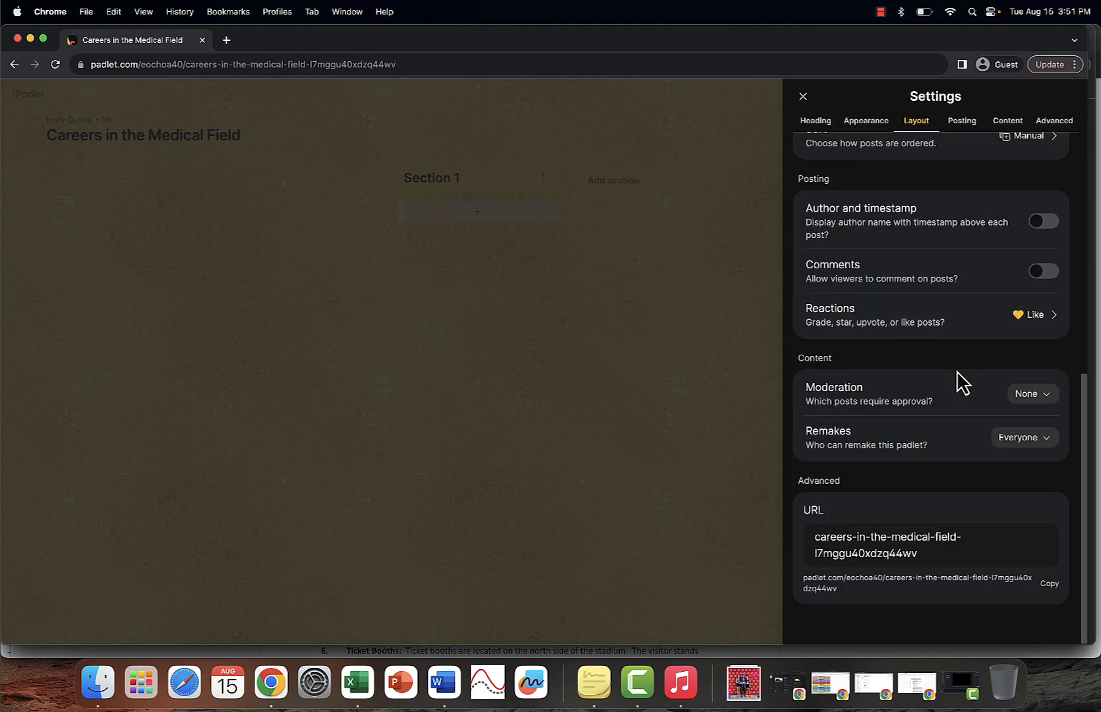
Step: View the moderation options for posts and restrict remakes of the padlet to Admins only
click(1045, 398)
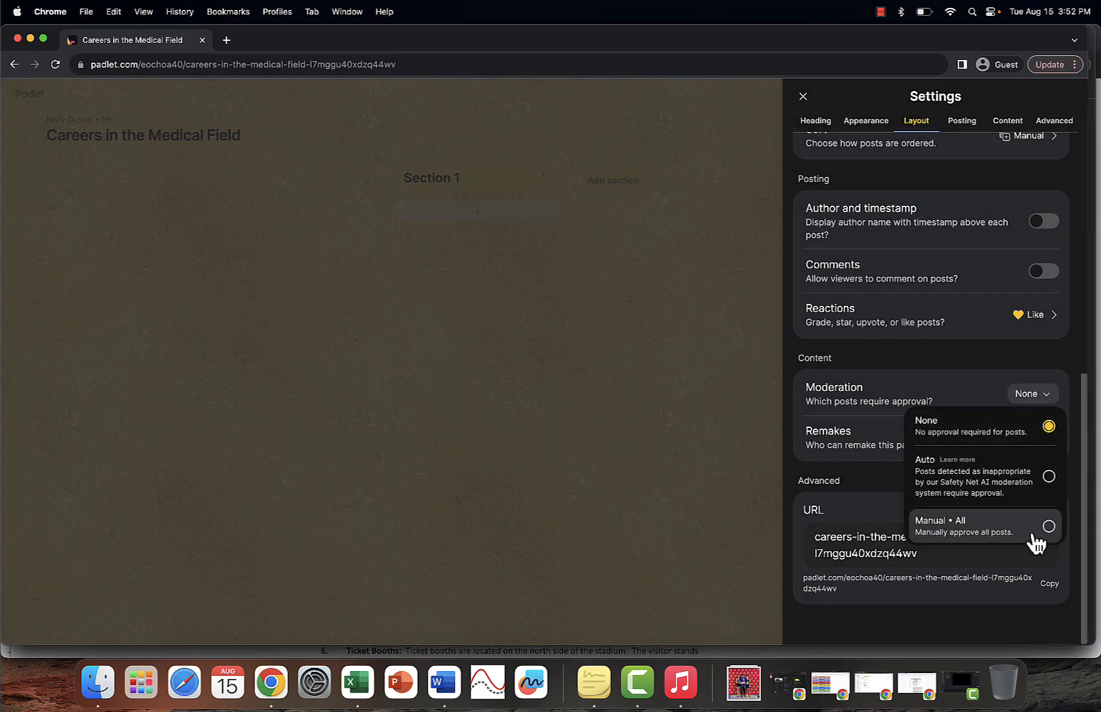
click(1011, 390)
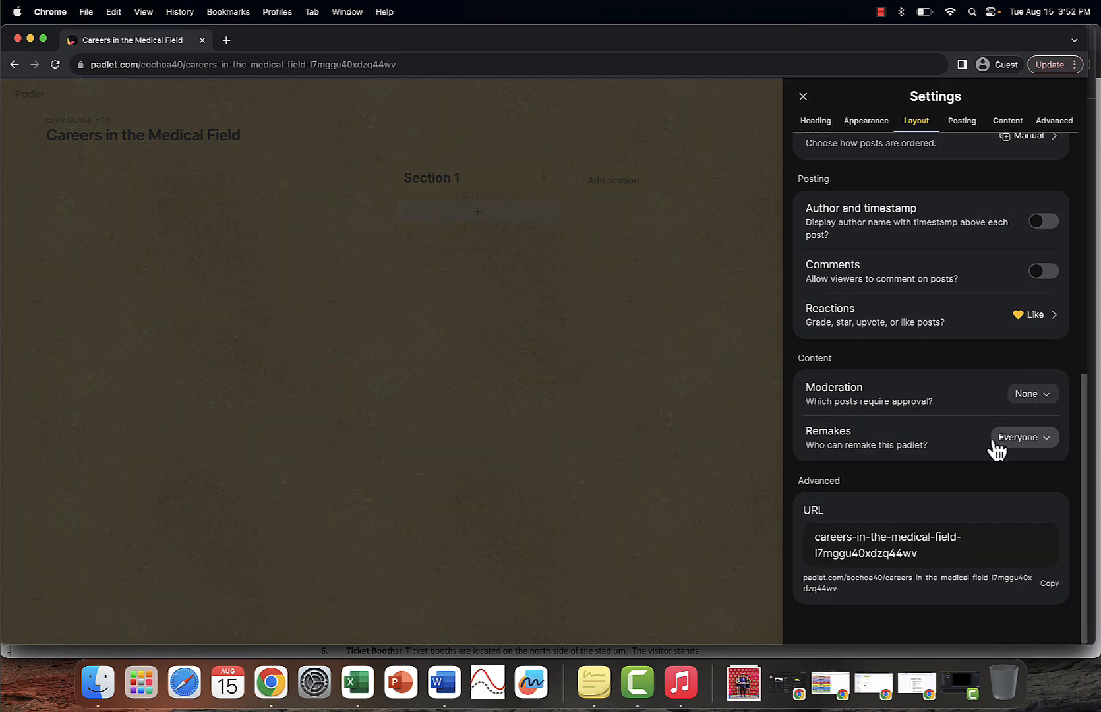
click(1024, 447)
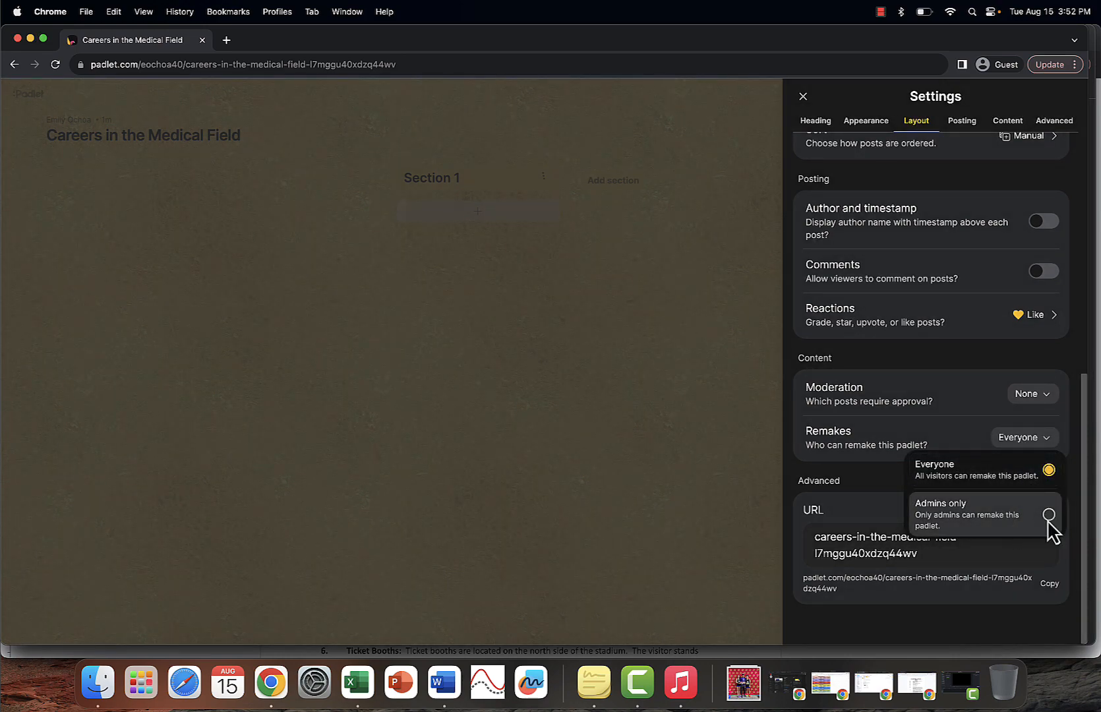
click(1048, 518)
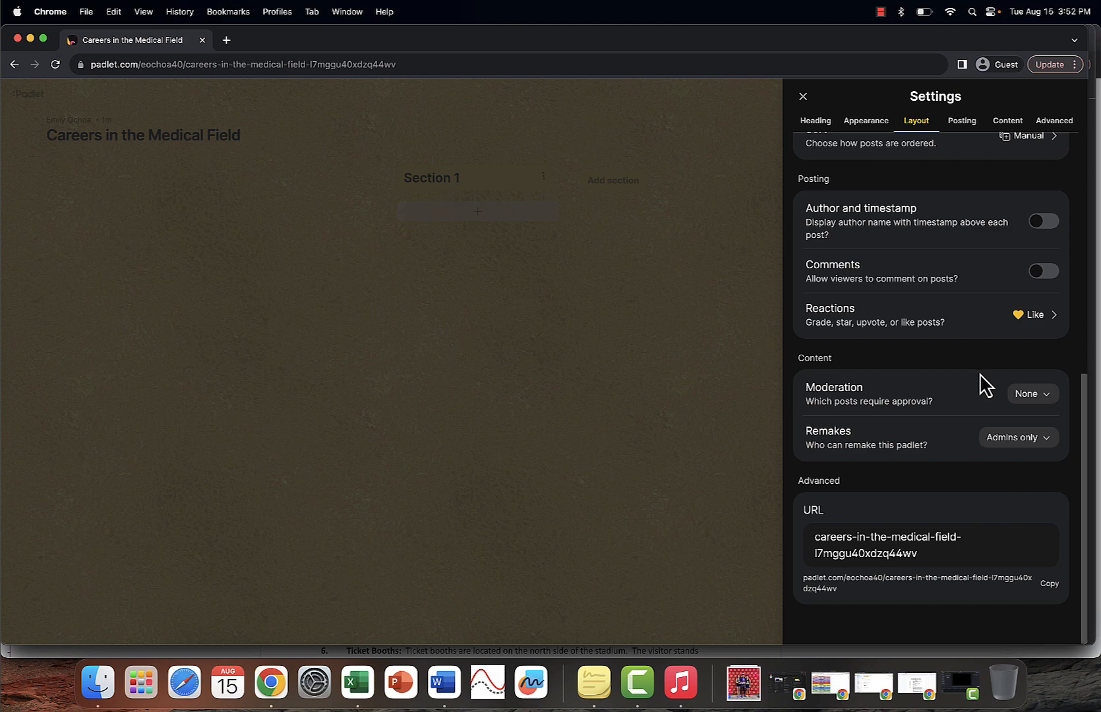
click(1025, 440)
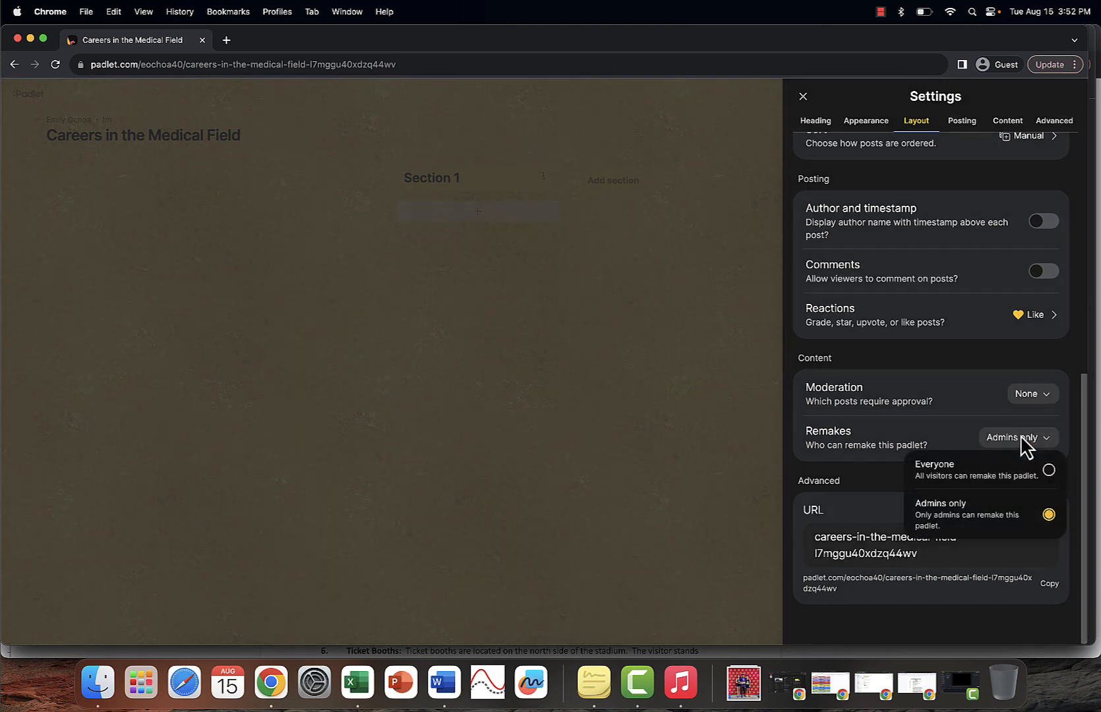
click(1025, 442)
Step: Copy the padlet's URL to the clipboard and close the settings
drag(931, 552, 817, 537)
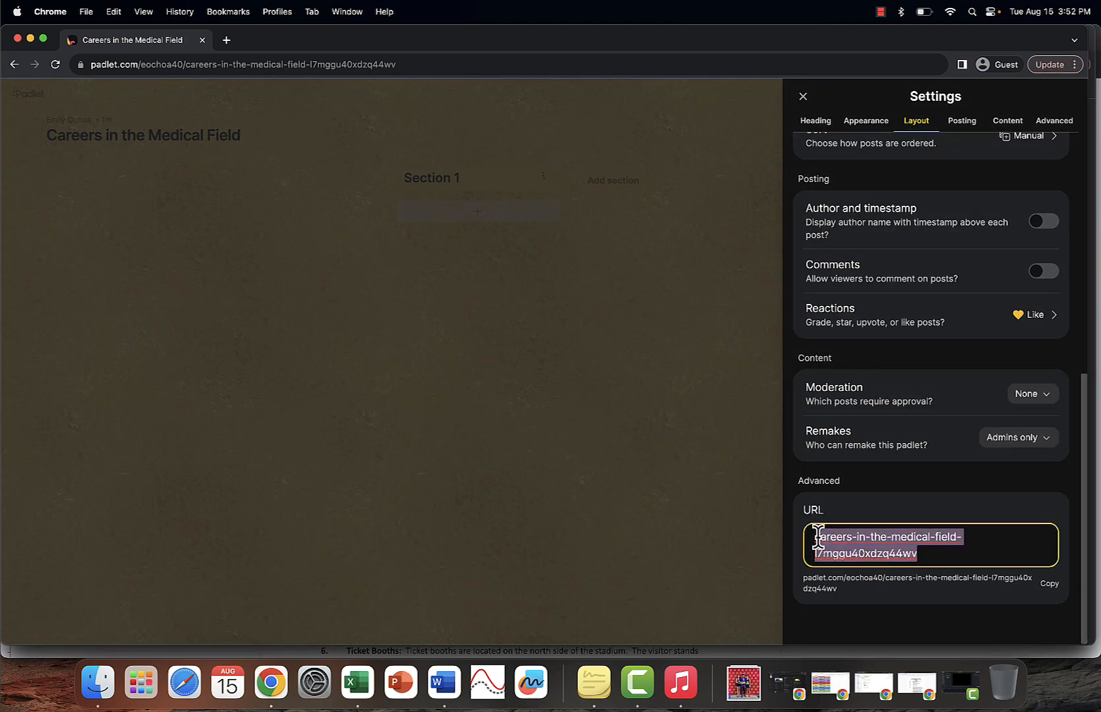
click(982, 556)
click(1051, 587)
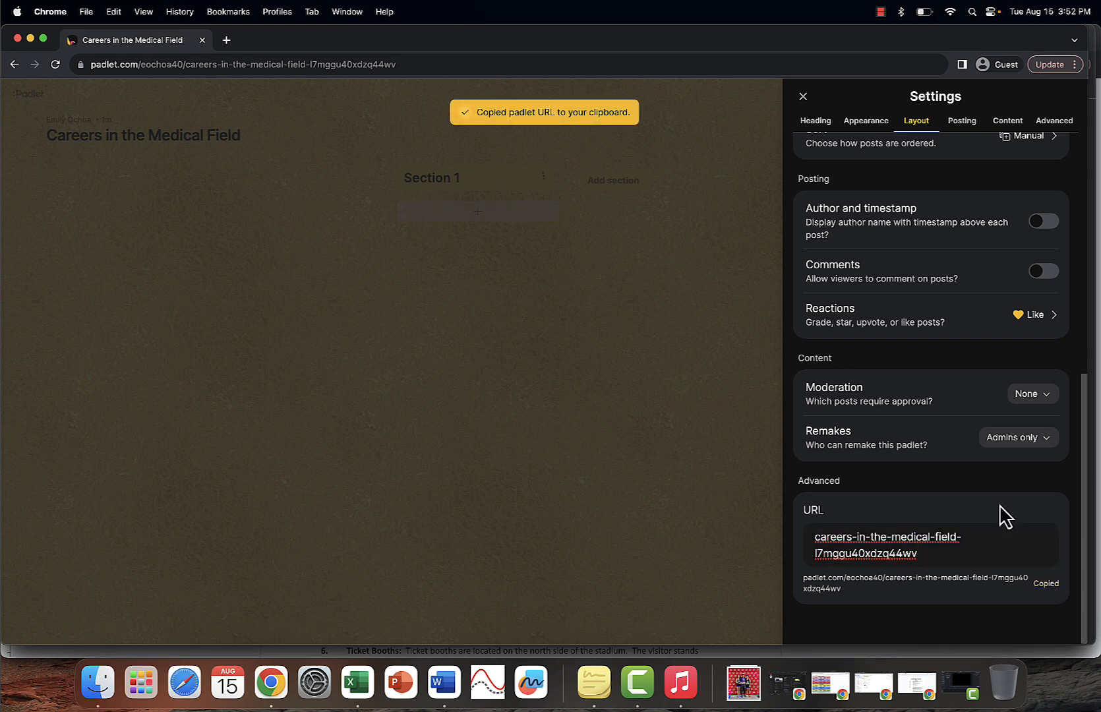
click(803, 97)
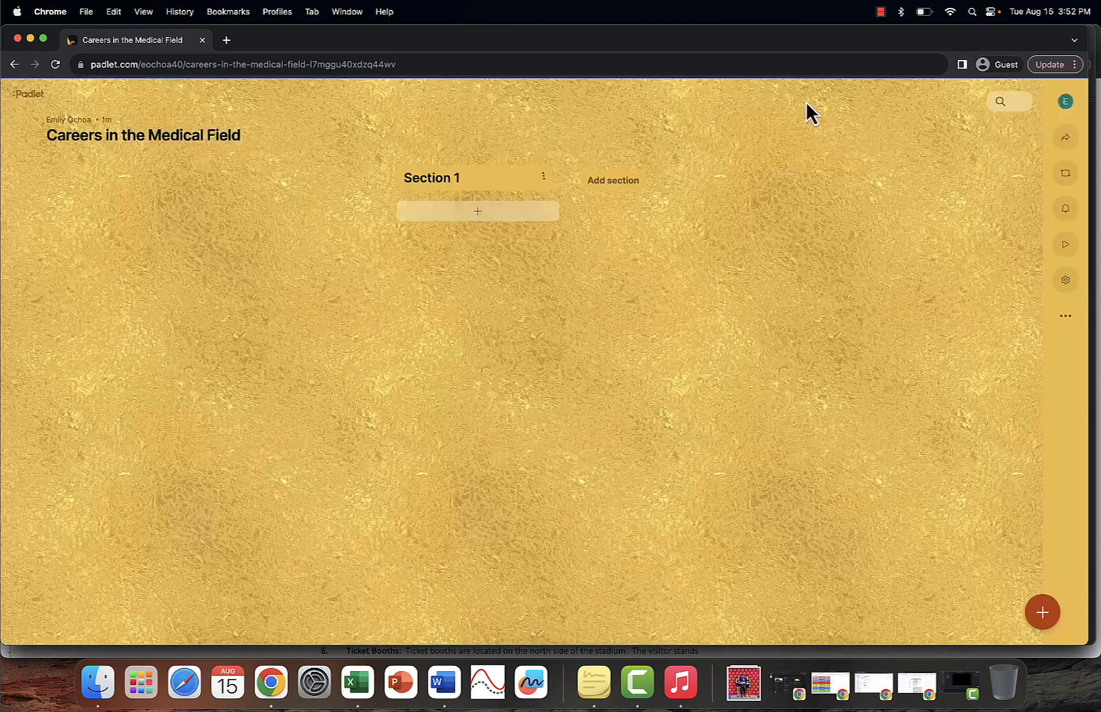
Step: Rename the board's first section, Section 1, as "Internal Medicine"
click(543, 179)
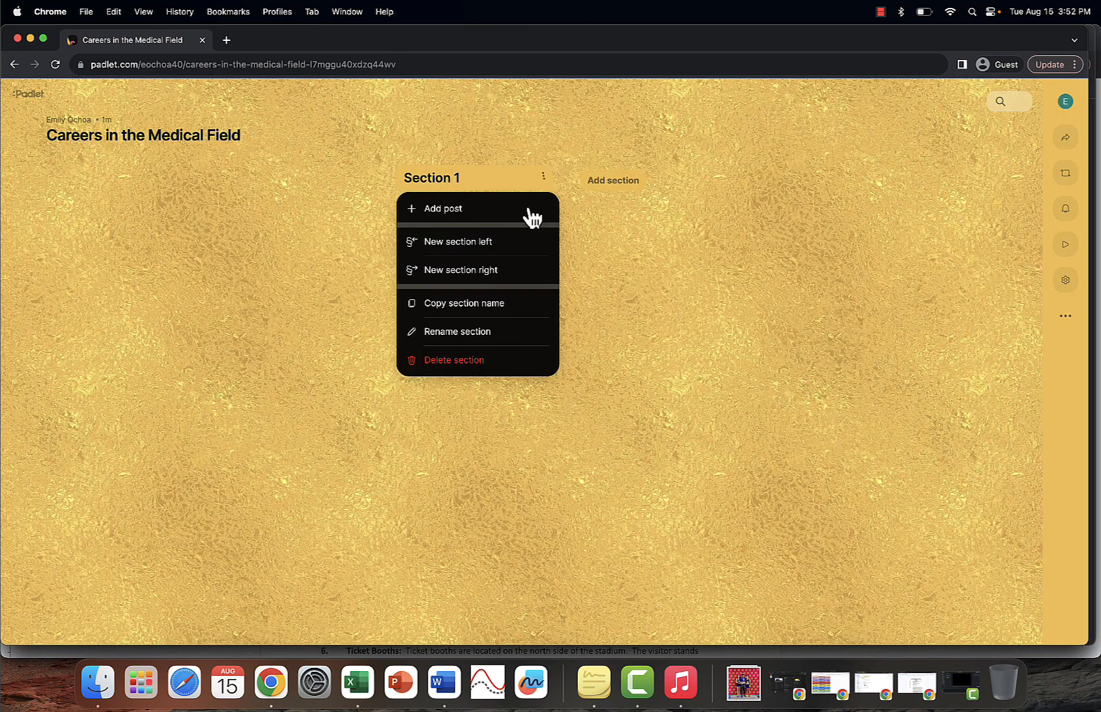
click(471, 334)
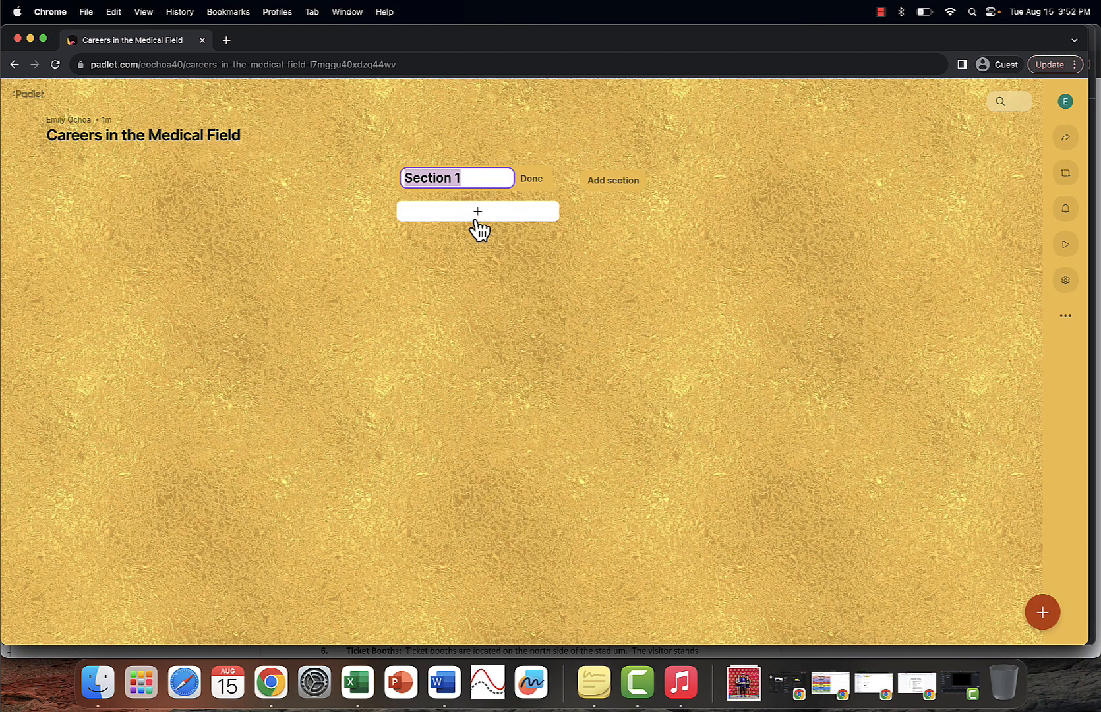
text(Interna)
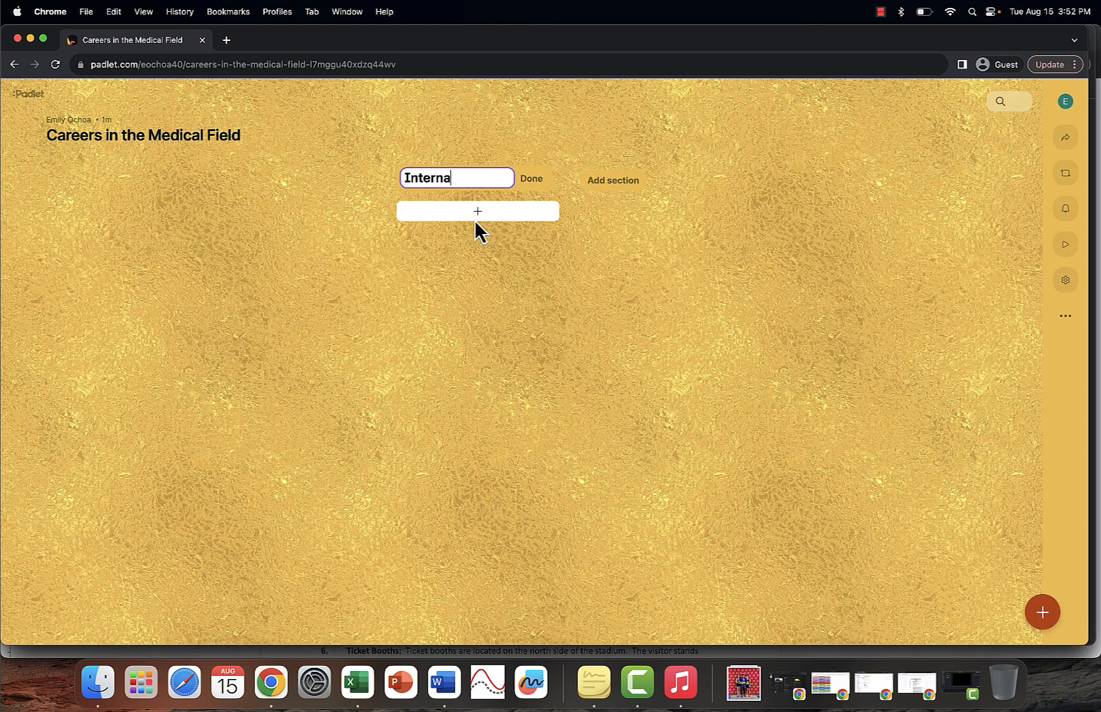
text(l Medicine)
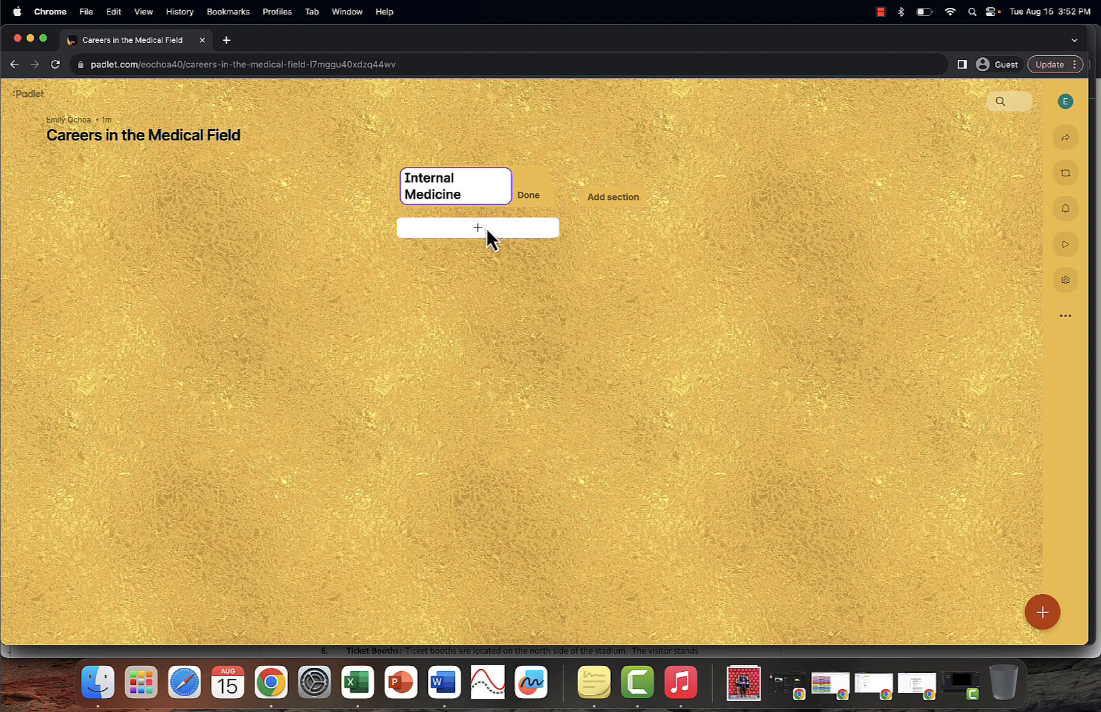
key(Return)
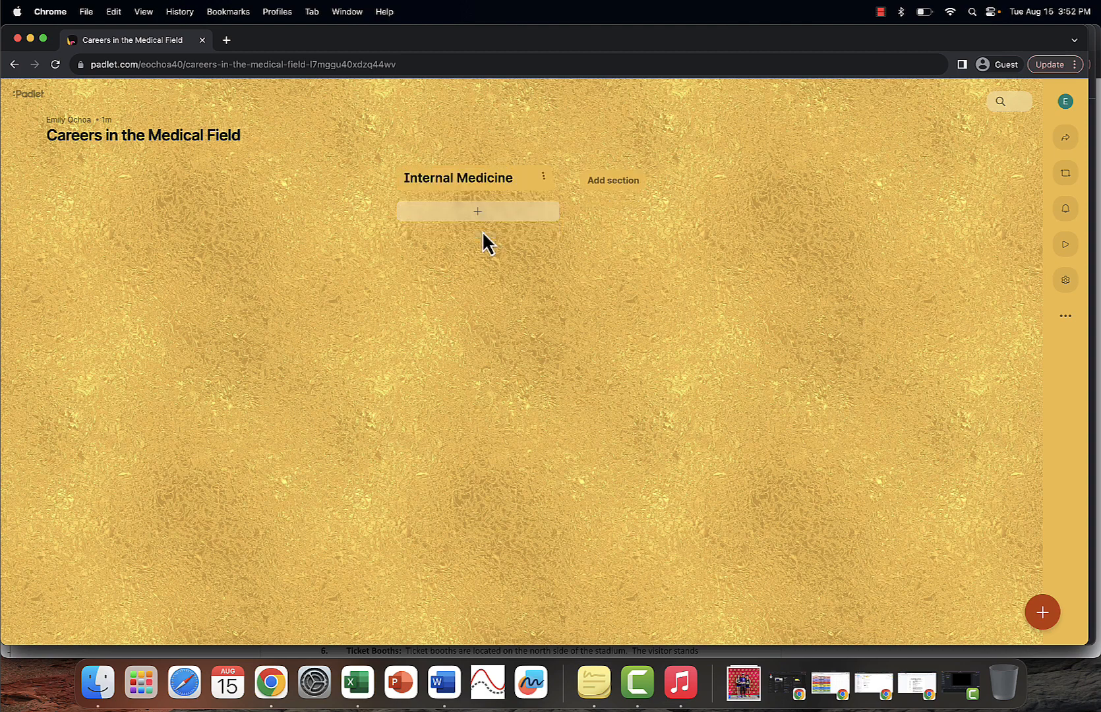
Step: Add a second section named "Pathology" after the Internal Medicine section
click(607, 181)
text(P)
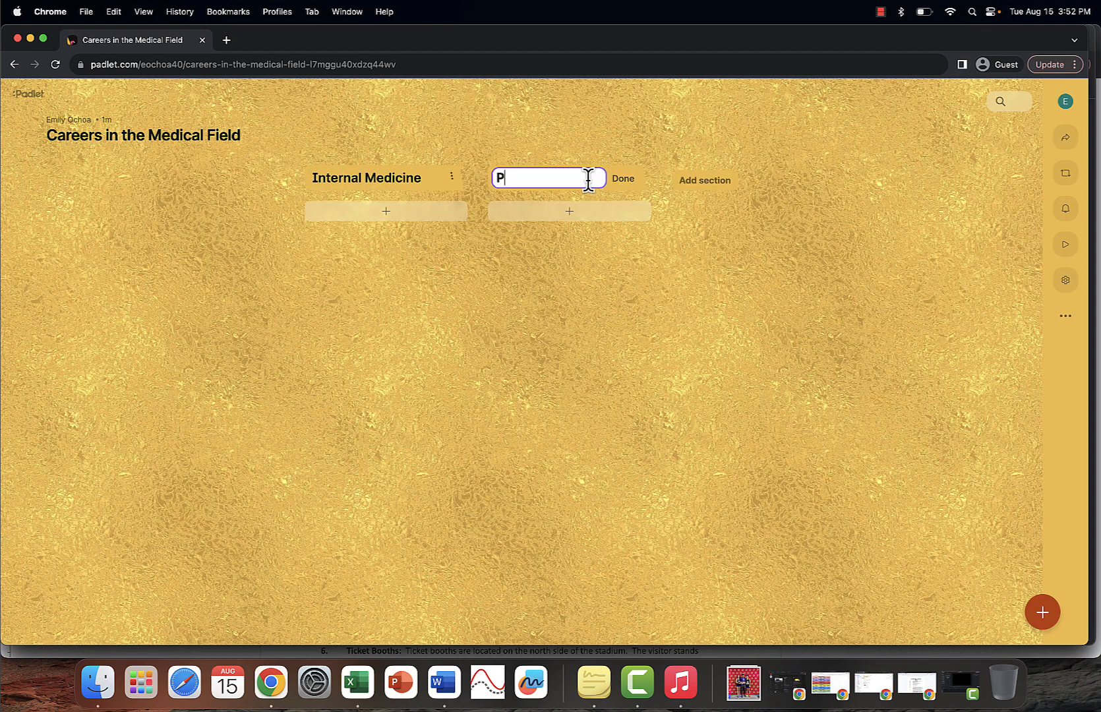
text(athology)
click(624, 183)
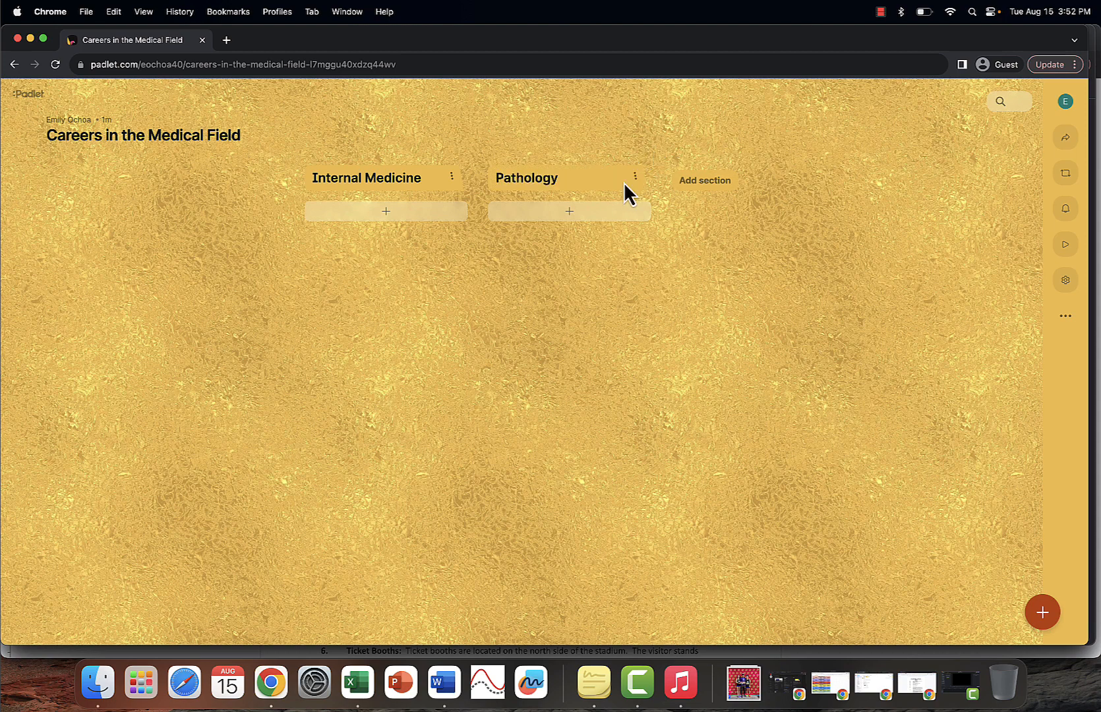
Step: Start a new post in the Internal Medicine section with the subject "Medical Assistant"
click(387, 212)
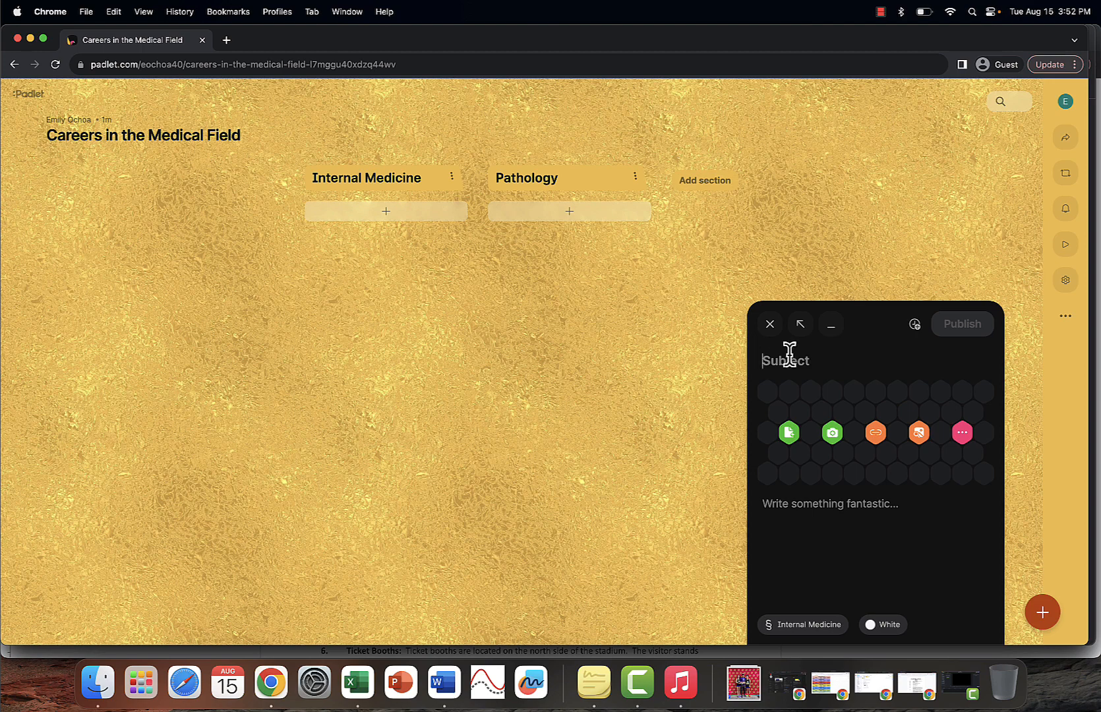
text(Med)
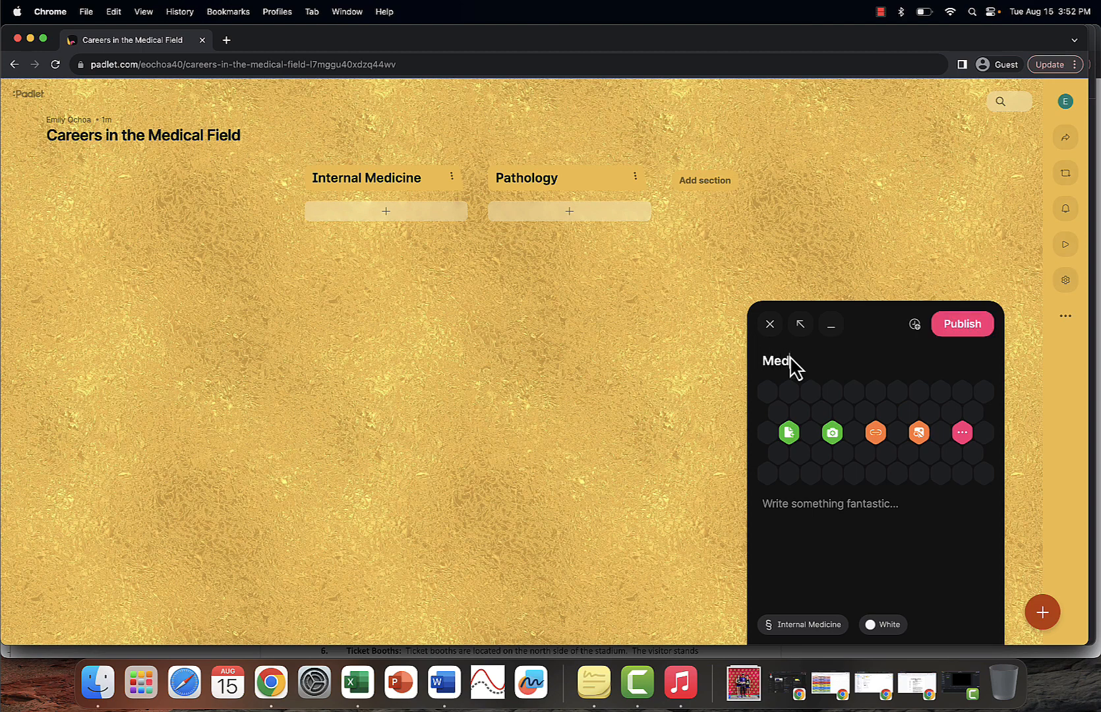
text(ical Assistant)
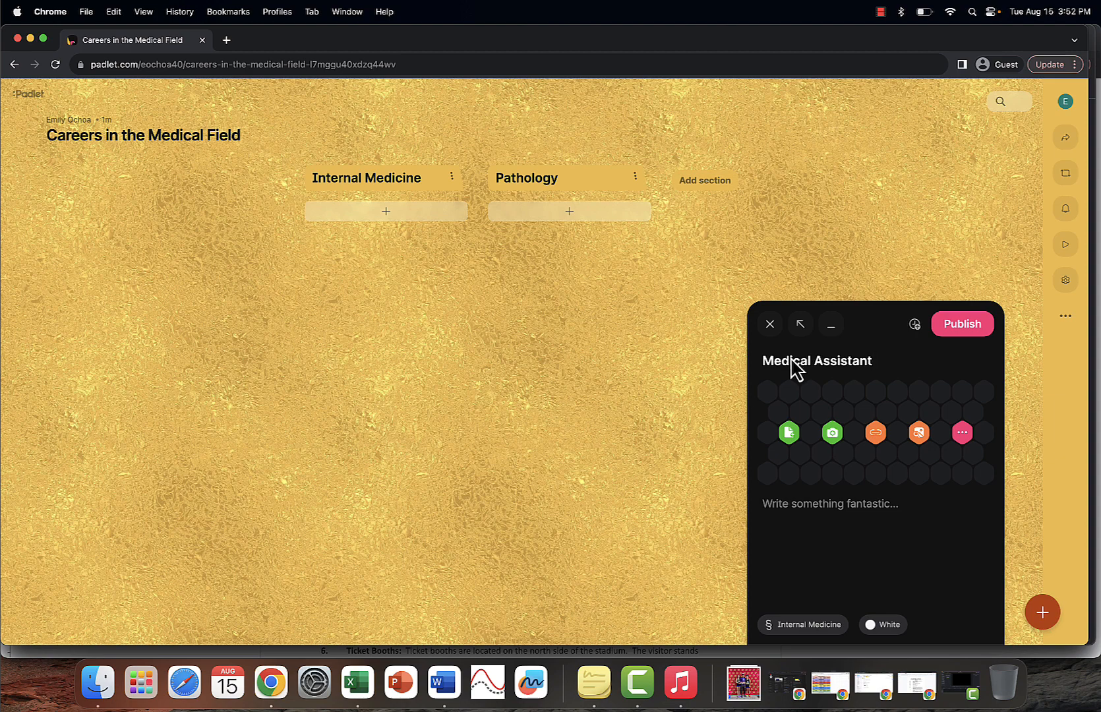
Step: Fill the post body with the lines "Years of Schooling Required:", "Degree Required:", "University that Offers the Degree:" and "Annual Salary (in CA):"
click(851, 506)
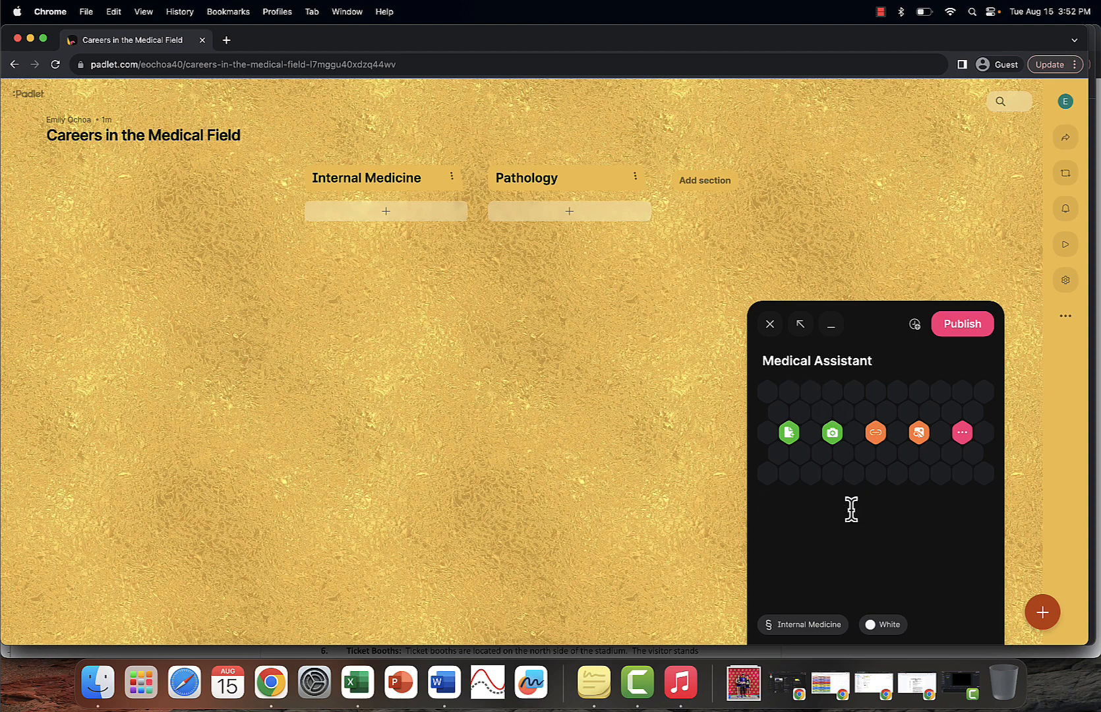
text(Years of Schooln)
key(BackSpace)
text(ing Required:)
text(ree)
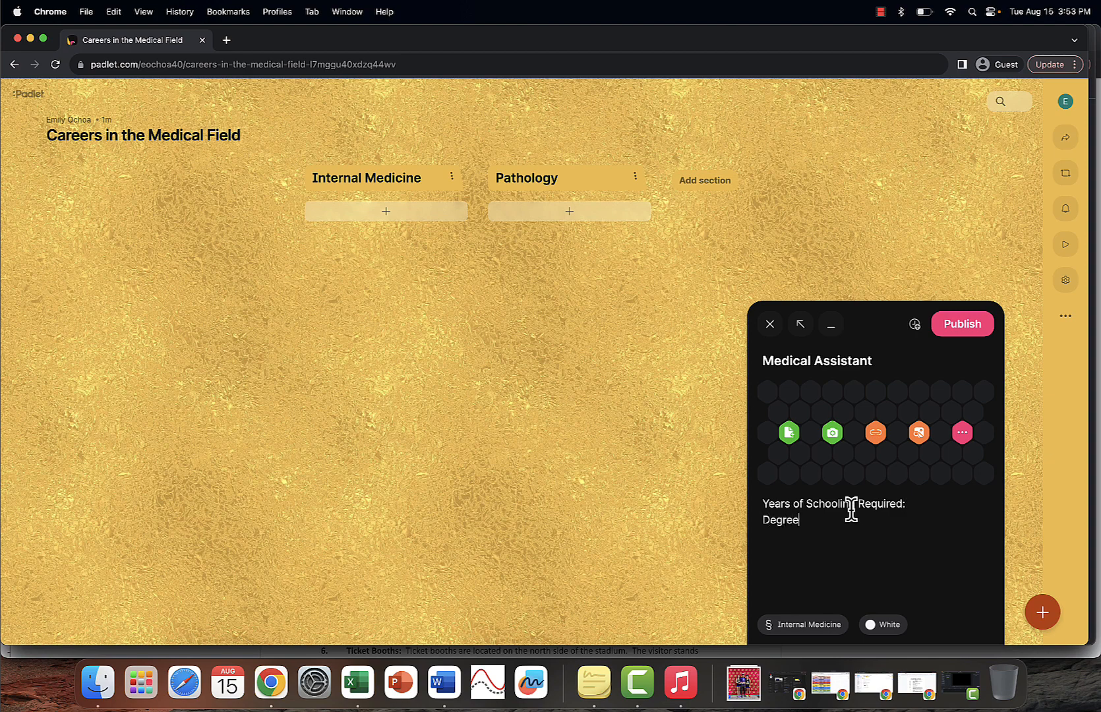
text( Required: )
text(Unive)
key(BackSpace)
text(ersity that Offer)
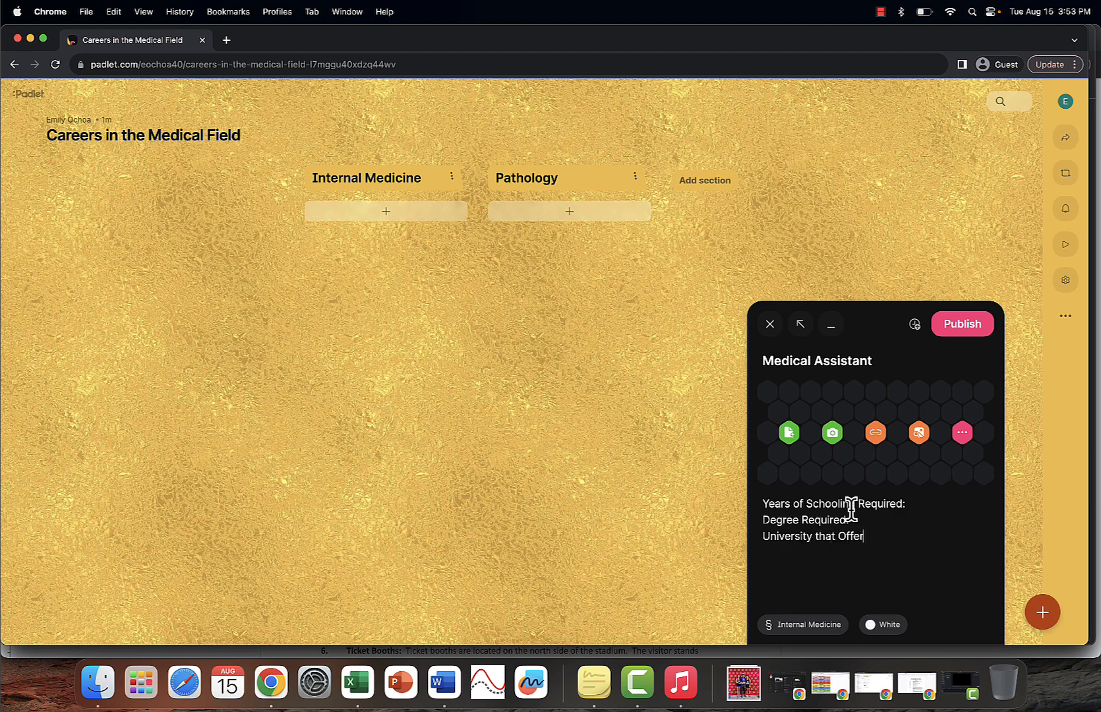
text(s the Degree: Annual )
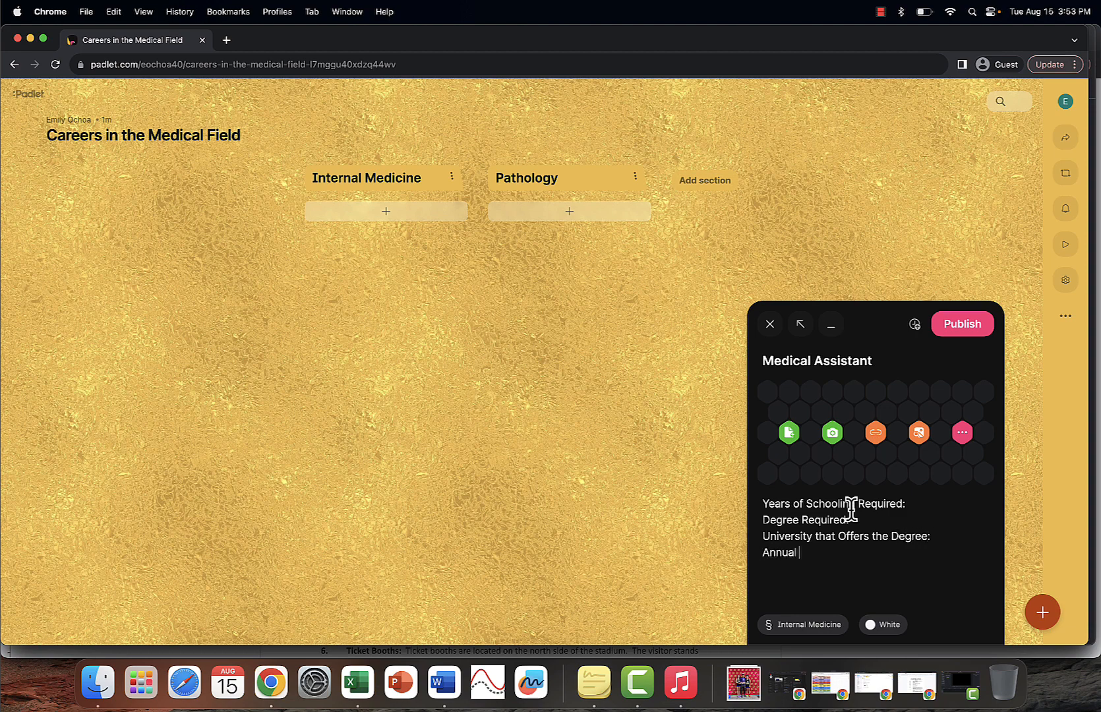
text(Salary (in CA):)
Step: Attach the "What Does a Medical Assistant d..." picture from a Medical Assistant image search and publish the post
click(920, 437)
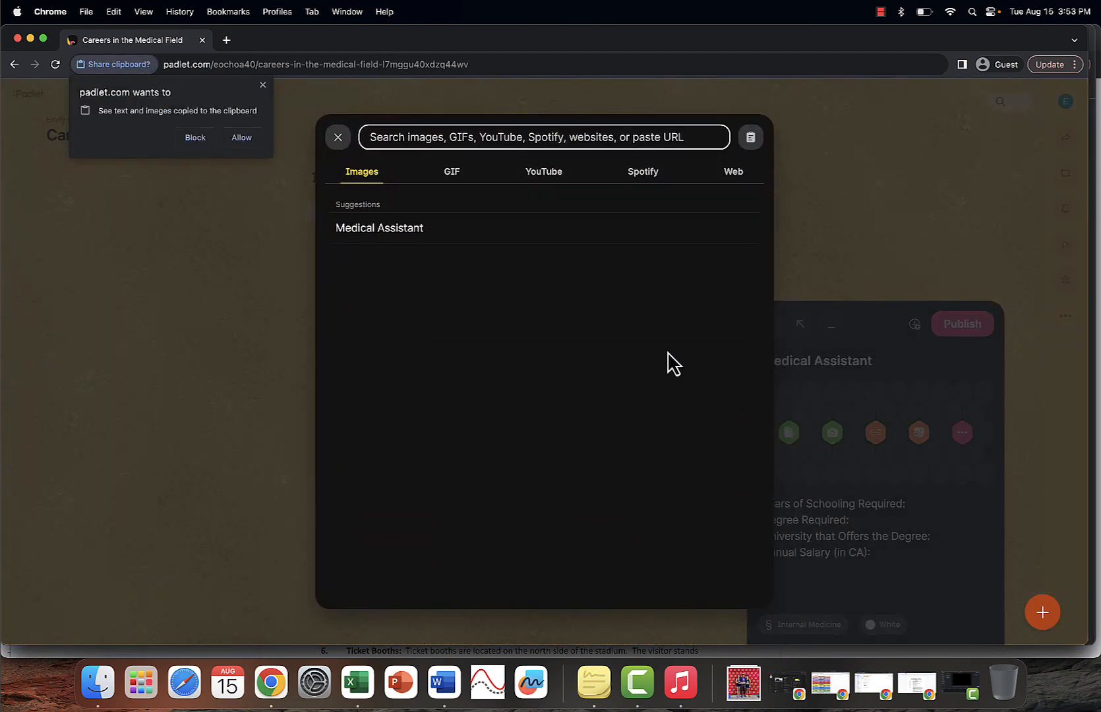
click(561, 141)
text(medical)
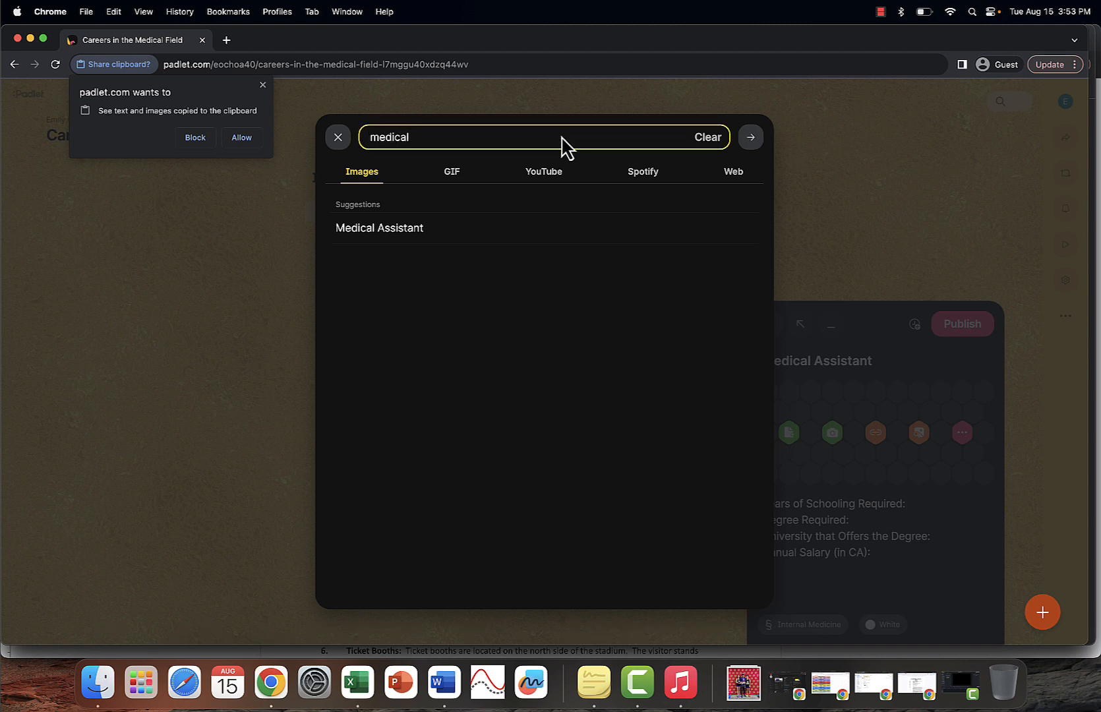
click(412, 240)
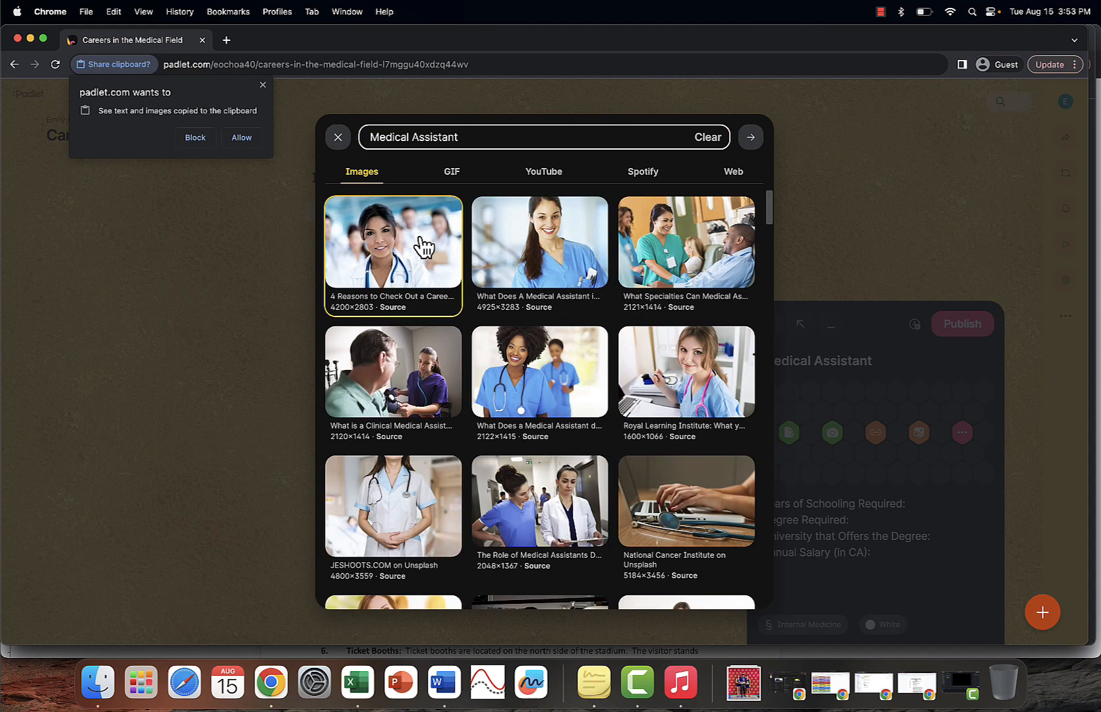
click(555, 370)
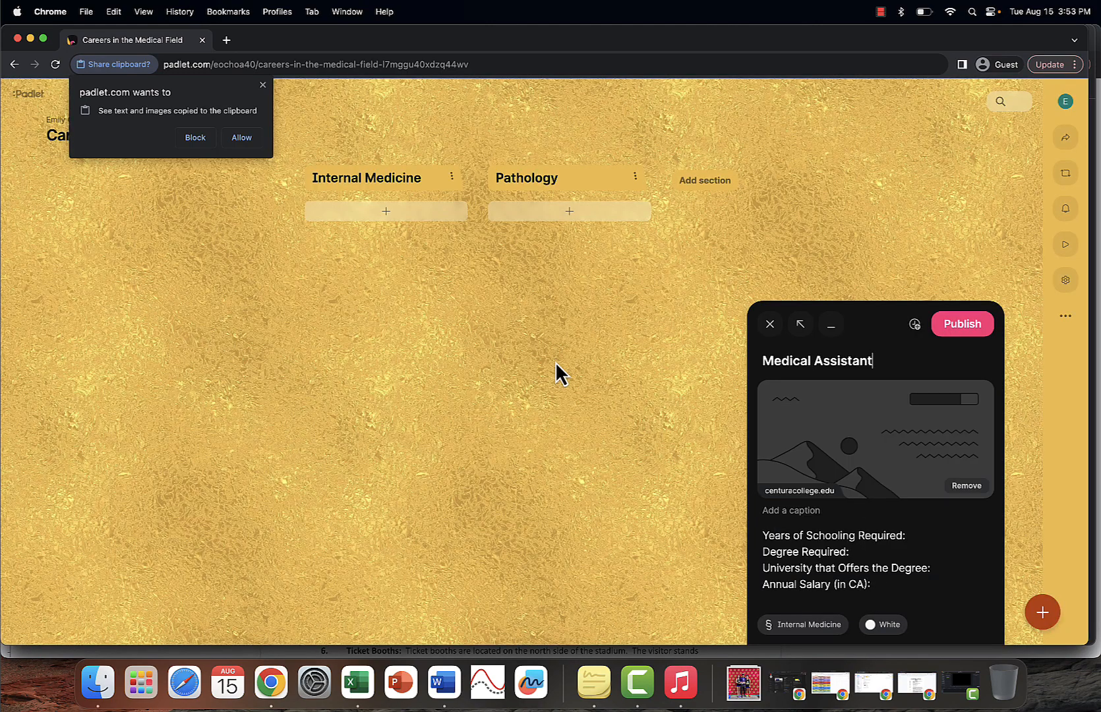
click(960, 324)
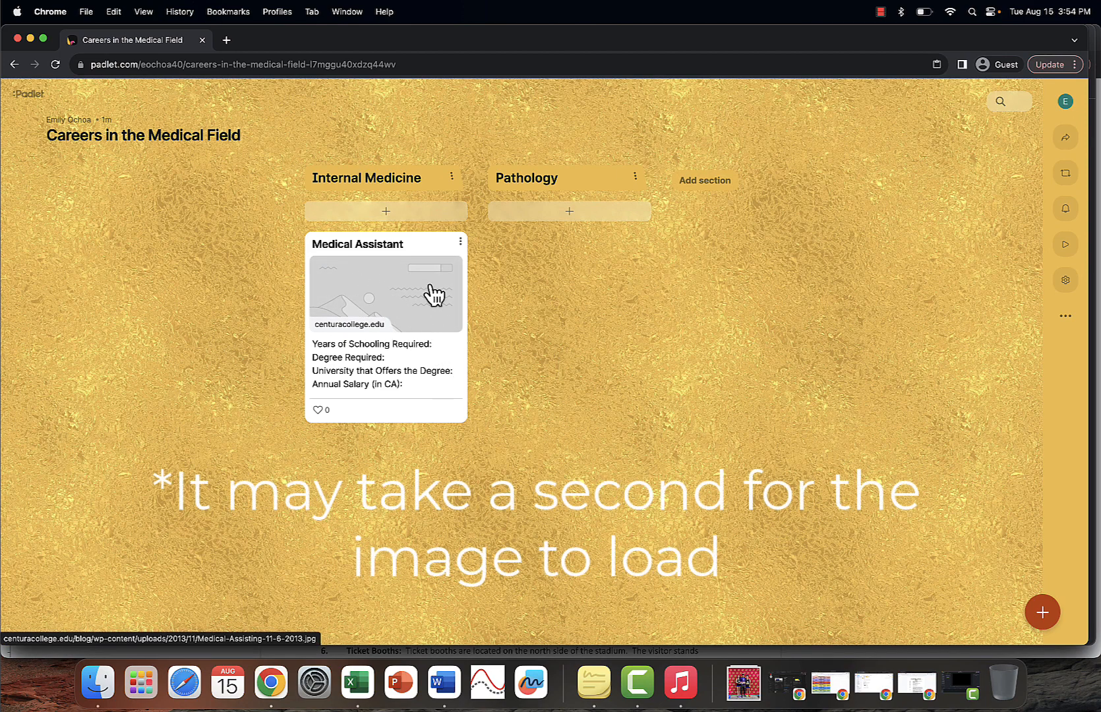
Step: Try liking the Medical Assistant post, remove the like, and change the post's color to pink
click(319, 411)
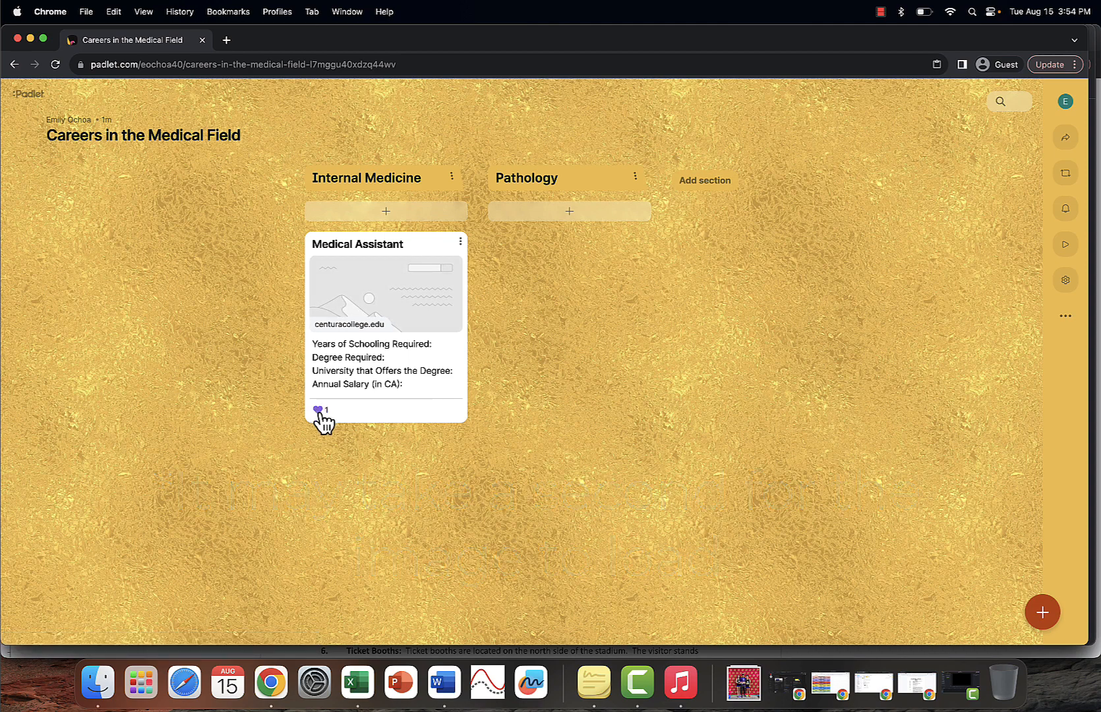
click(319, 411)
click(460, 242)
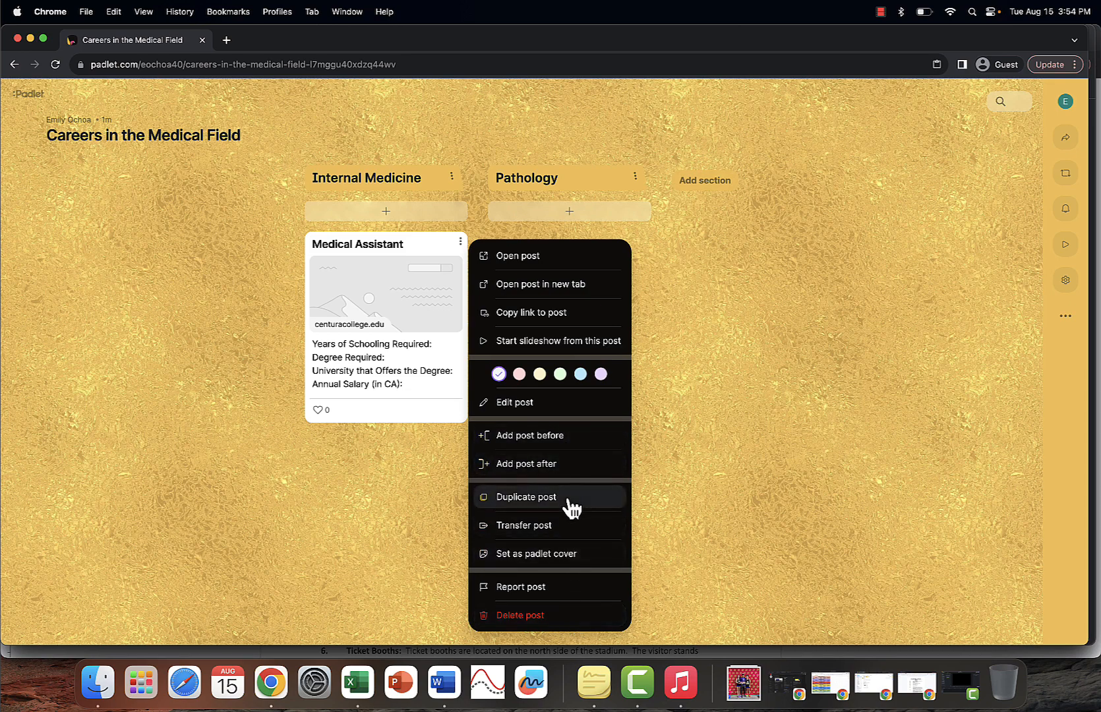
click(520, 374)
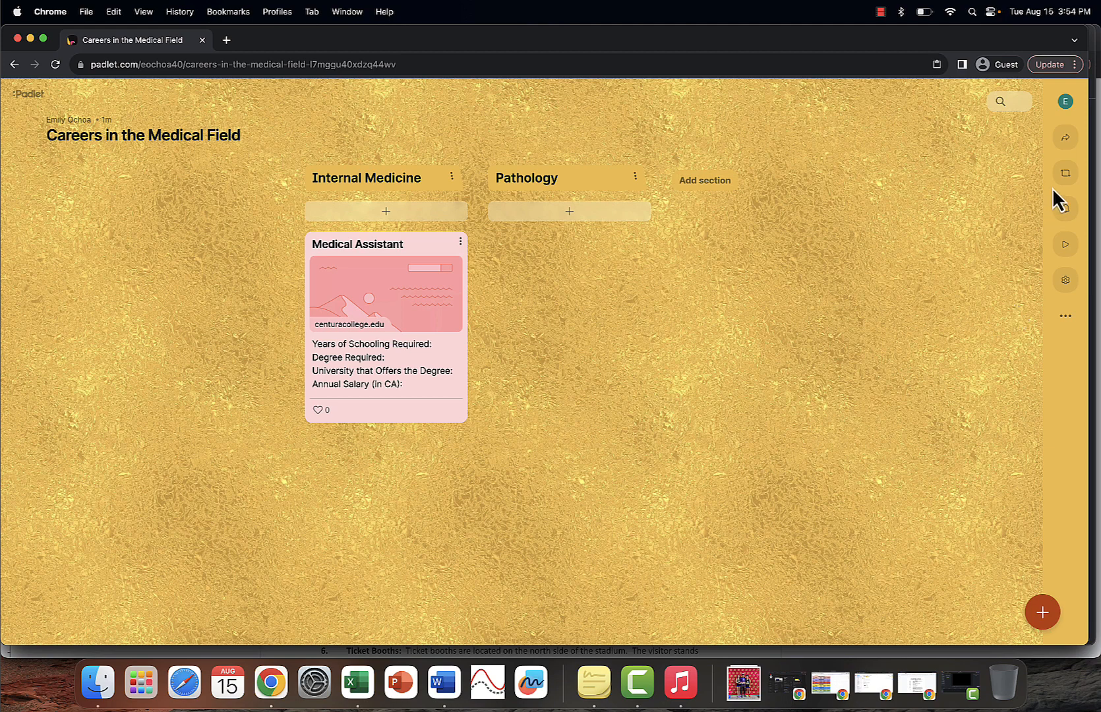
Step: Review the padlet's member, privacy, sharing and export options, and close the sharing settings
click(1068, 142)
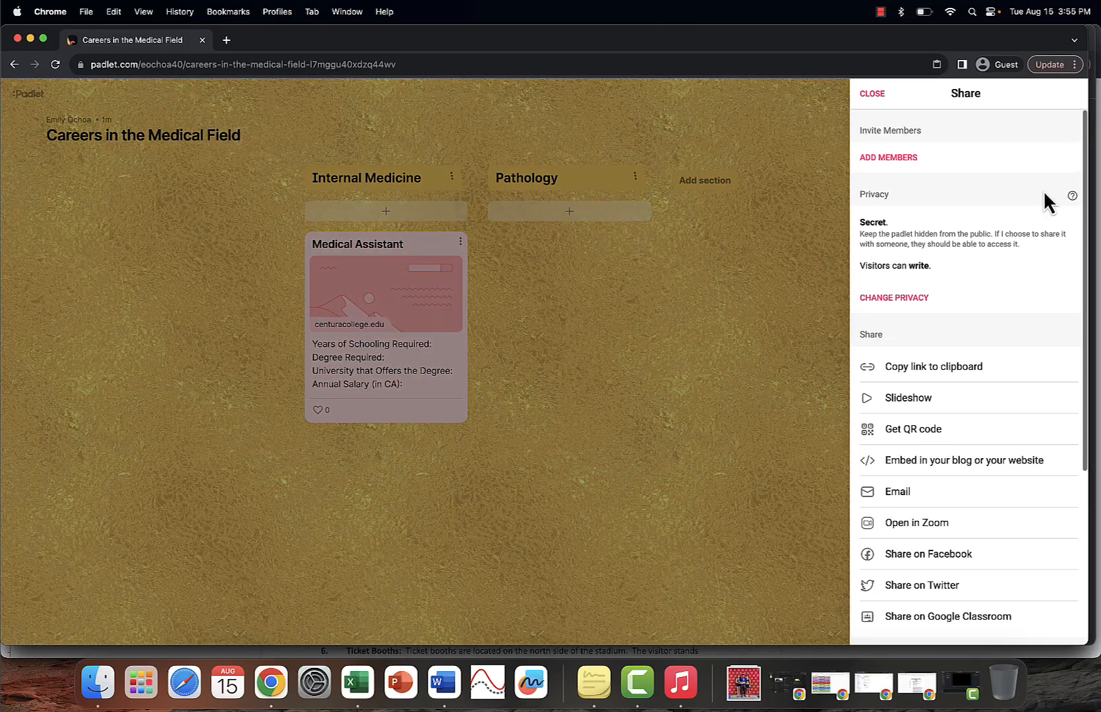
scroll(1015, 302, down, 1)
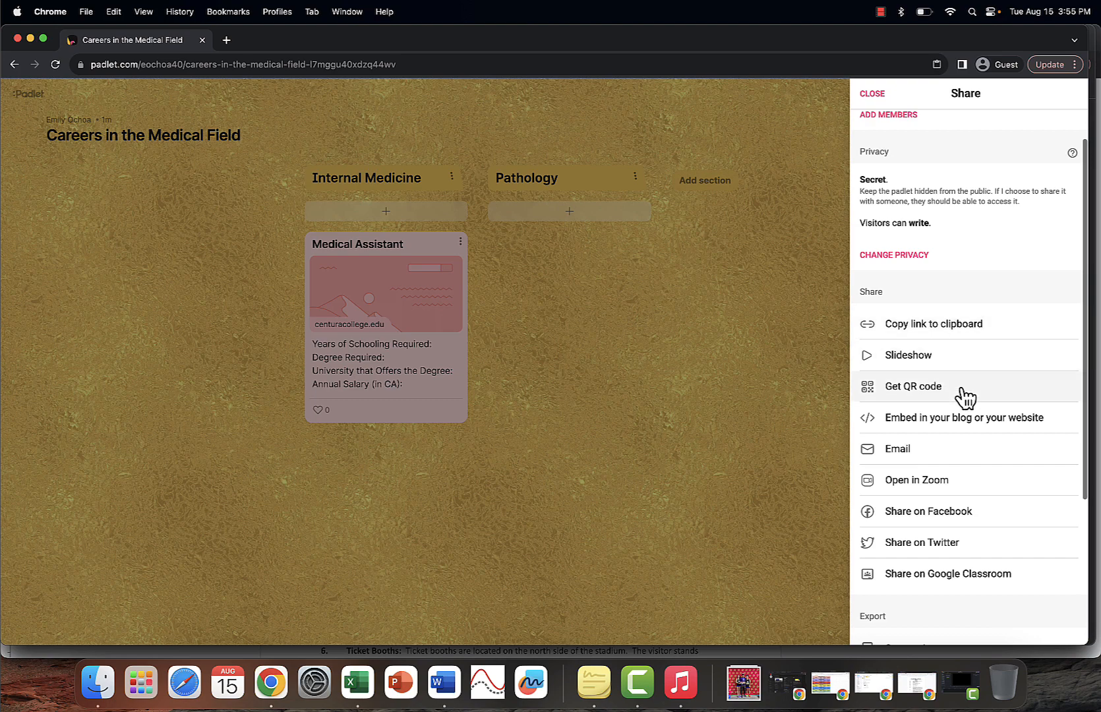
scroll(970, 428, down, 2)
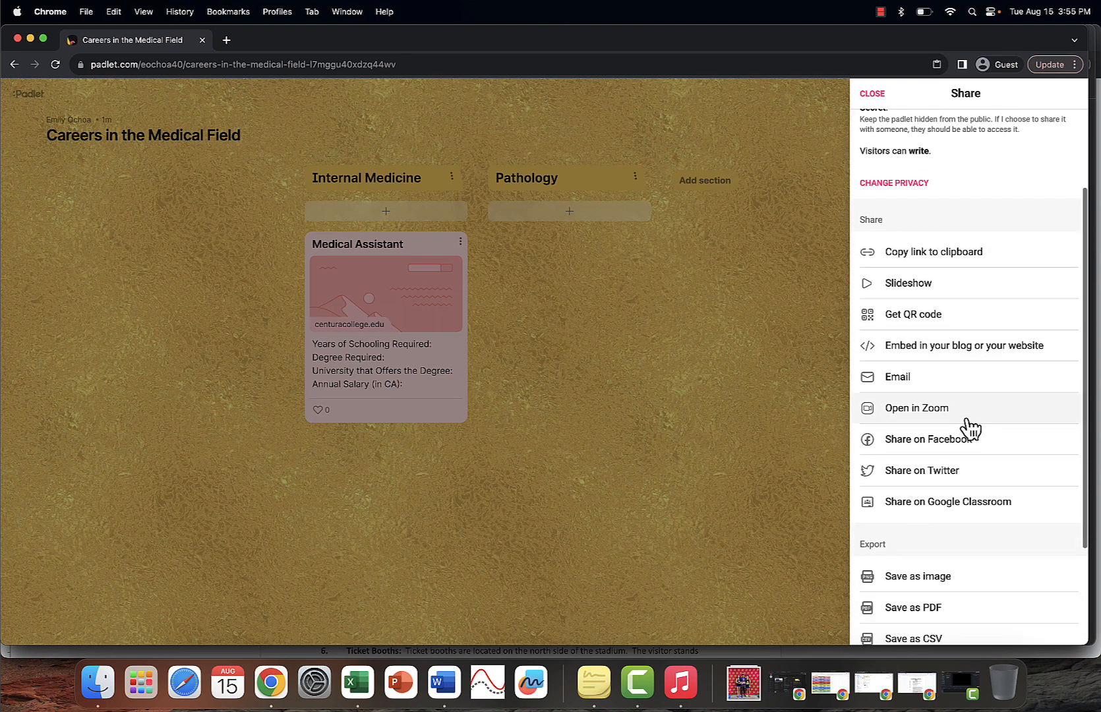
scroll(971, 468, down, 3)
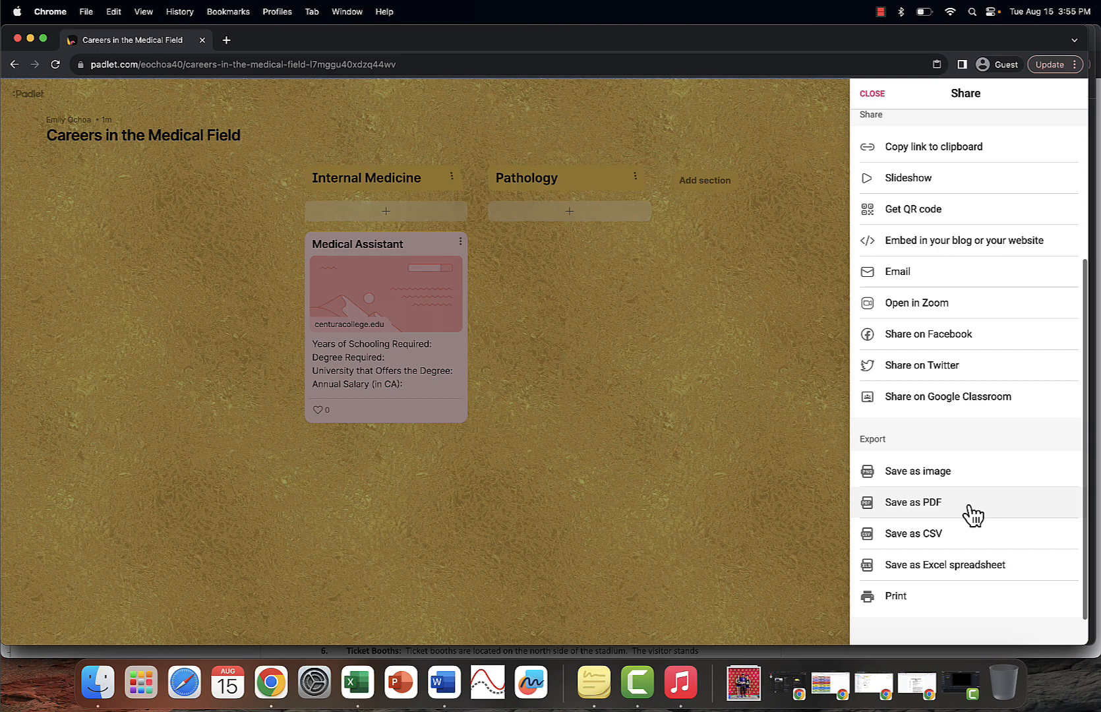
scroll(973, 516, up, 5)
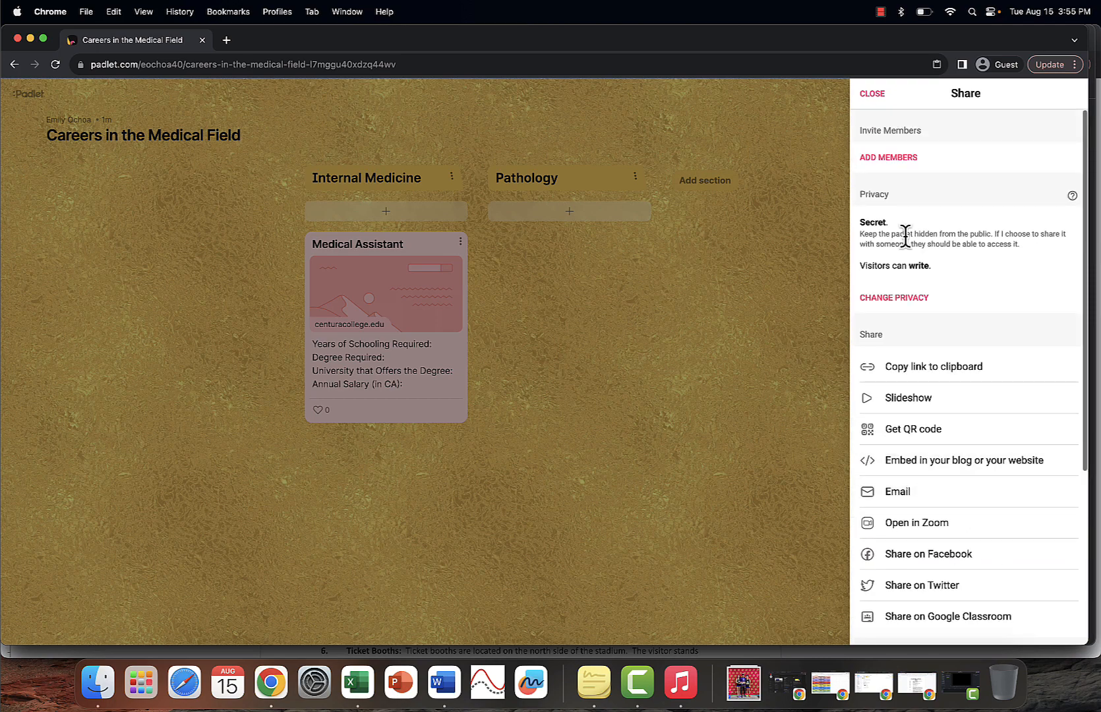
click(872, 95)
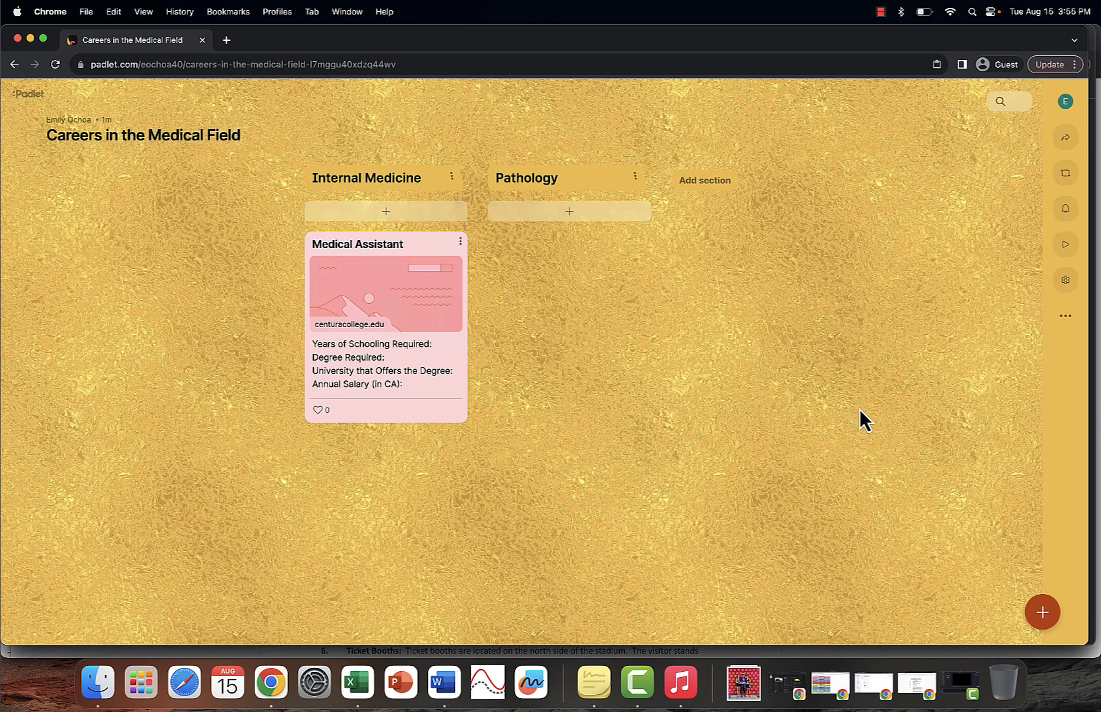